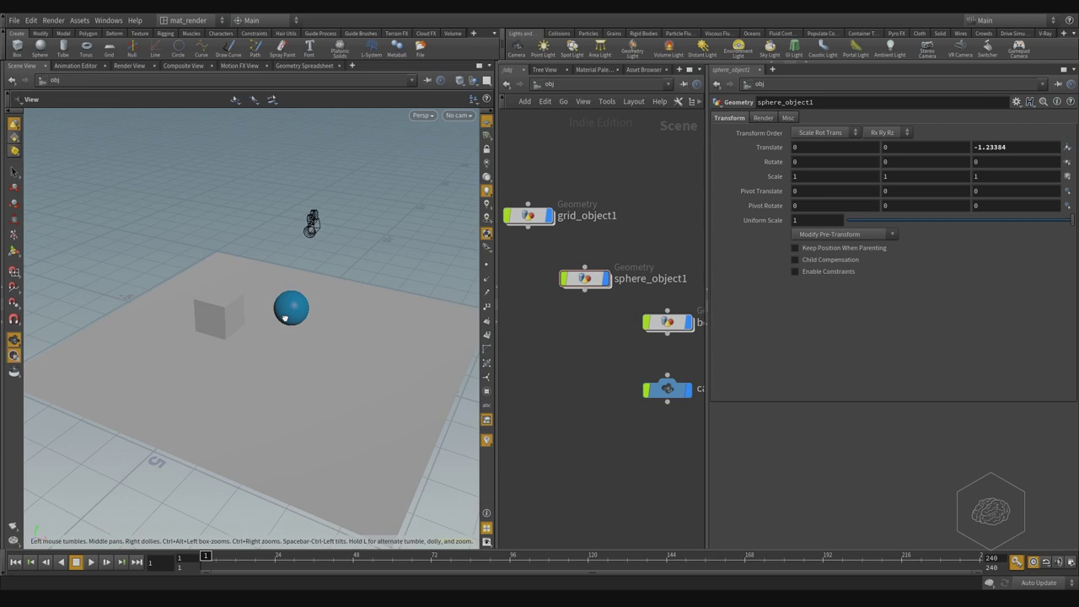
Step: Add a point light on the floor plane beside the blue sphere
{"action": "scroll", "coordinate": [264, 329], "scroll_direction": "up", "scroll_amount": 2}
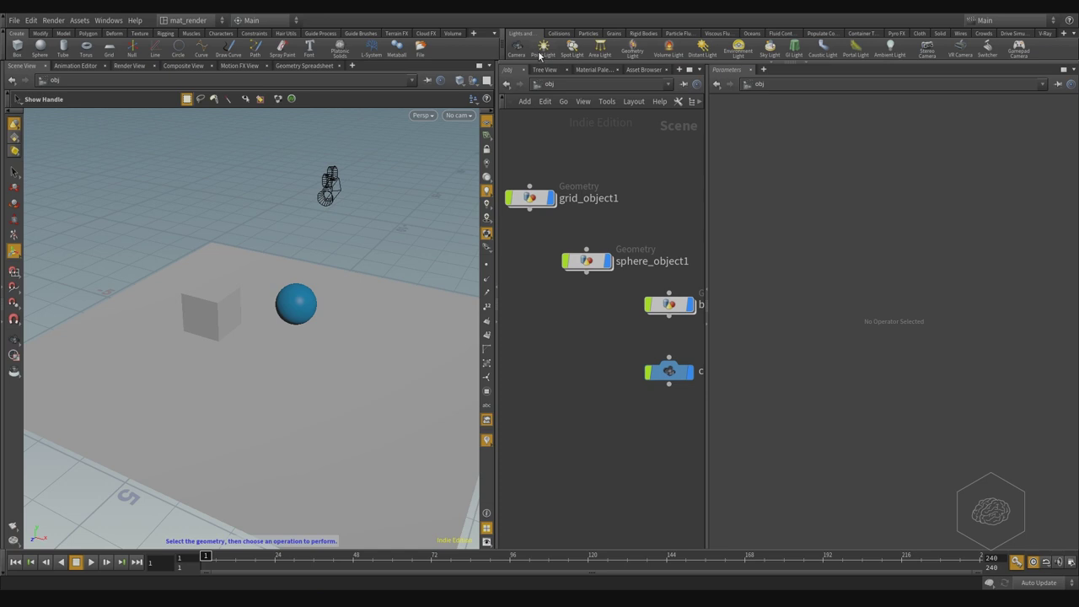
{"action": "left_click", "coordinate": [539, 55]}
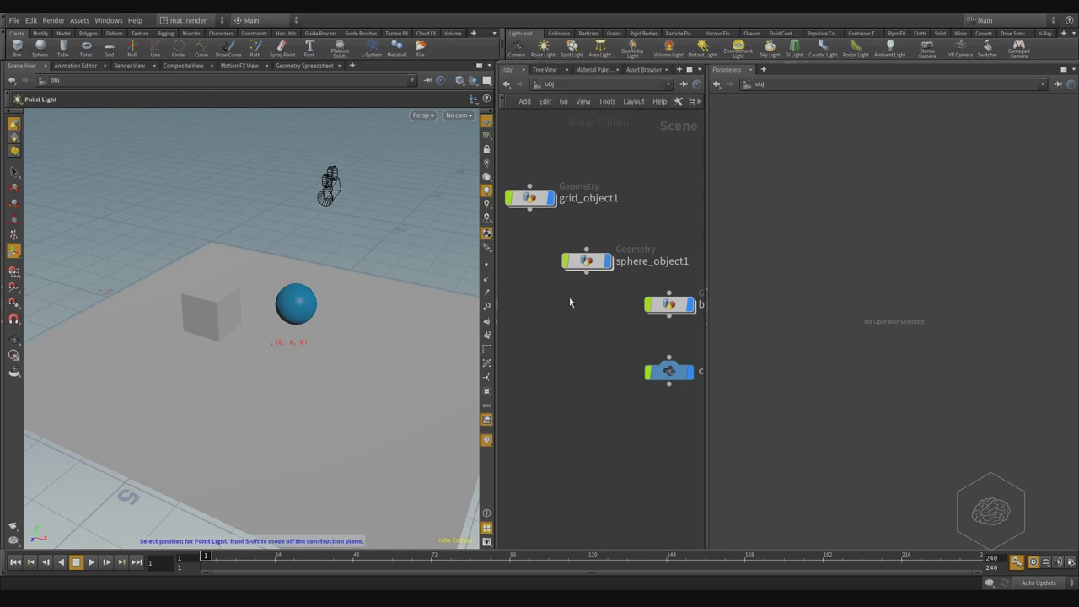
{"action": "left_click", "coordinate": [346, 340]}
{"action": "left_click_drag", "start_coordinate": [363, 385], "coordinate": [333, 378], "text": "alt"}
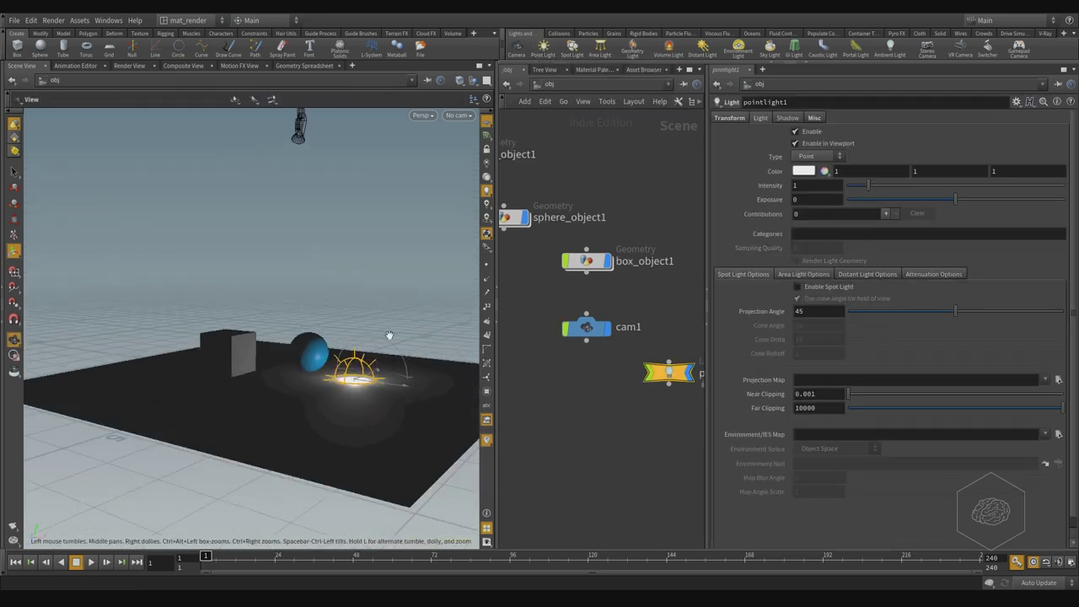
Step: Raise the point light above the floor near the sphere, to a height of about 1.84
{"action": "left_click_drag", "start_coordinate": [389, 335], "coordinate": [339, 238]}
{"action": "left_click_drag", "start_coordinate": [286, 261], "coordinate": [333, 328], "text": "alt"}
{"action": "right_click_drag", "start_coordinate": [311, 269], "coordinate": [281, 303], "text": "alt"}
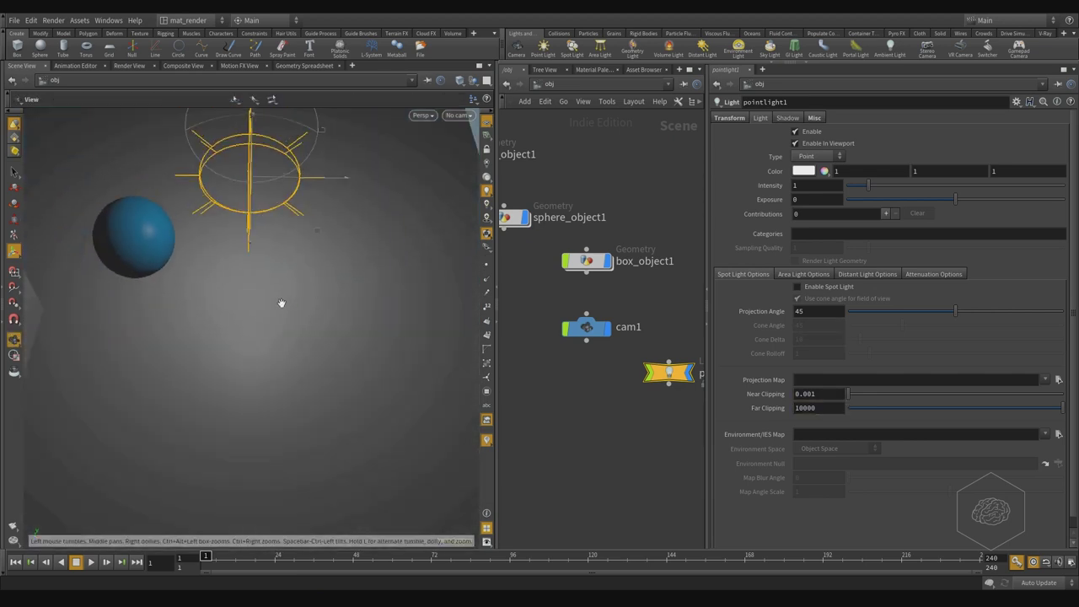
{"action": "middle_click_drag", "start_coordinate": [281, 302], "coordinate": [299, 396], "text": "alt"}
{"action": "right_click_drag", "start_coordinate": [298, 395], "coordinate": [301, 410], "text": "alt"}
{"action": "middle_click_drag", "start_coordinate": [301, 409], "coordinate": [344, 408], "text": "alt"}
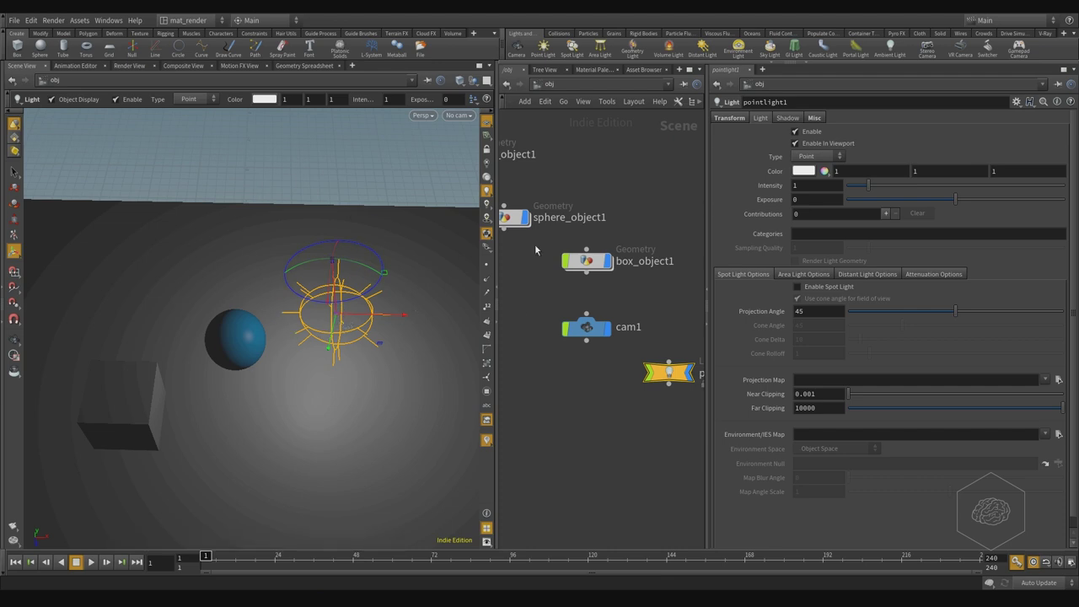
{"action": "key", "text": "Escape"}
{"action": "left_click_drag", "start_coordinate": [313, 365], "coordinate": [316, 330]}
{"action": "left_click_drag", "start_coordinate": [242, 321], "coordinate": [244, 344]}
{"action": "key", "text": "Return"}
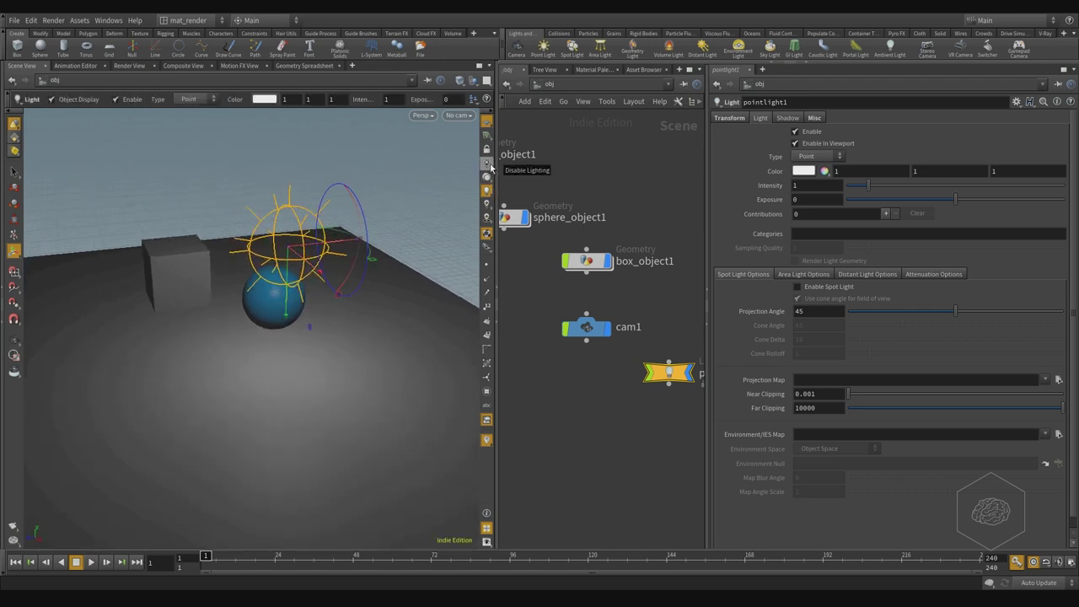
Step: Examine the viewport's lighting modes and its list of lighting components
{"action": "left_click", "coordinate": [488, 165]}
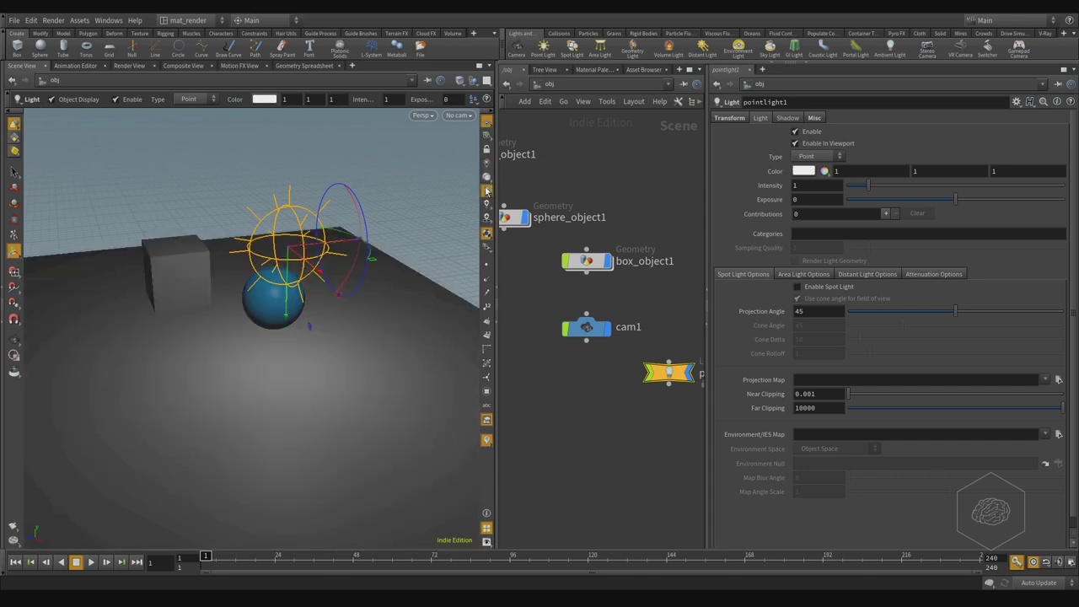
{"action": "left_click", "coordinate": [486, 190]}
{"action": "right_click", "coordinate": [486, 192]}
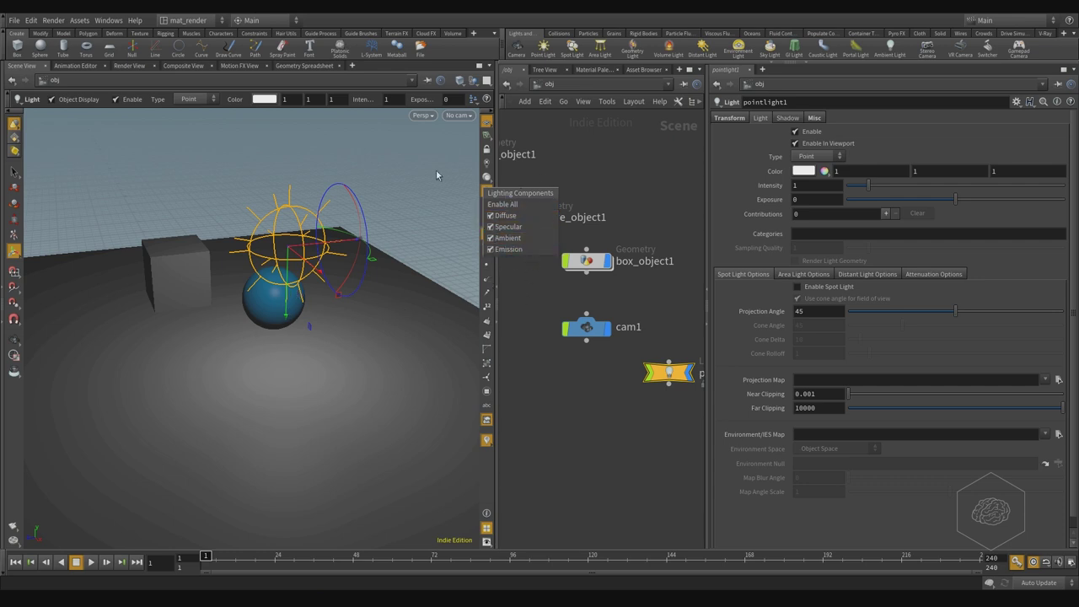
{"action": "left_click", "coordinate": [397, 190]}
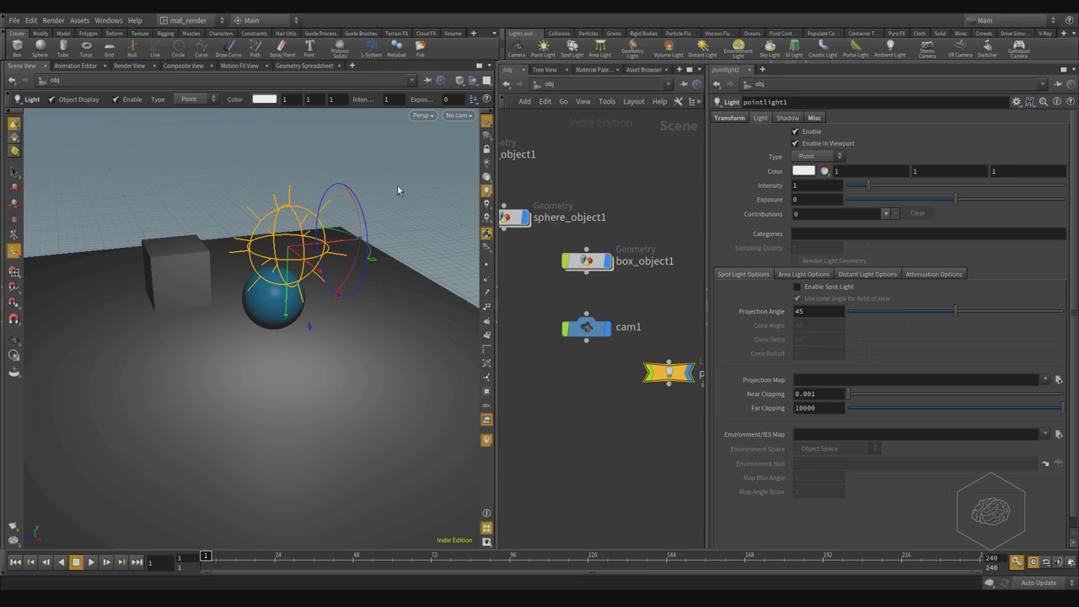
Step: Check the point light's transform parameters and return to its light parameters
{"action": "left_click_drag", "start_coordinate": [321, 206], "coordinate": [376, 232], "text": "alt"}
{"action": "left_click_drag", "start_coordinate": [409, 177], "coordinate": [253, 286], "text": "alt"}
{"action": "key", "text": "Return"}
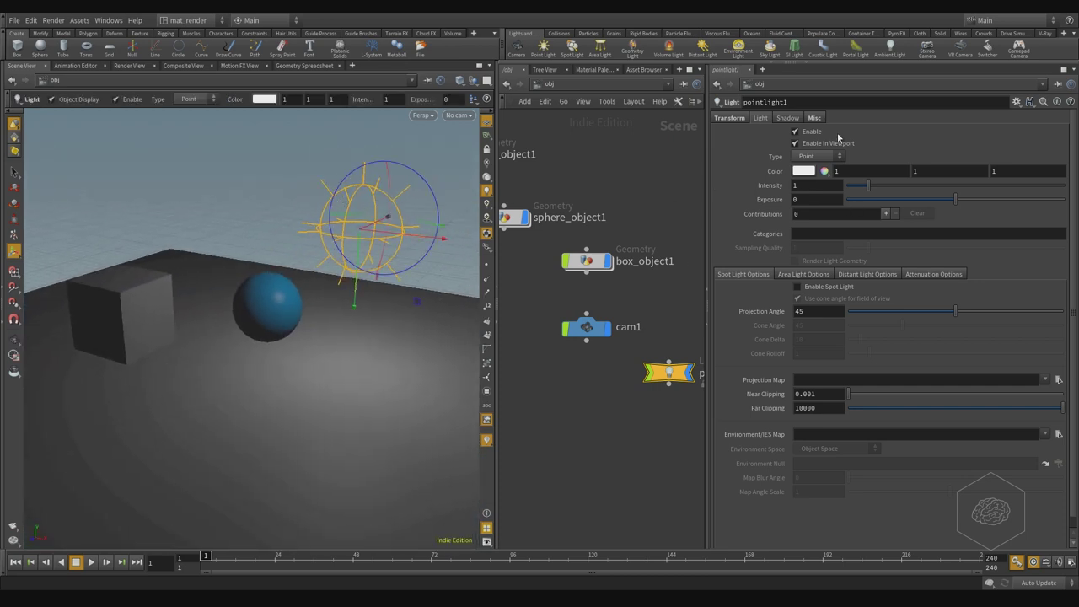
{"action": "left_click", "coordinate": [730, 118]}
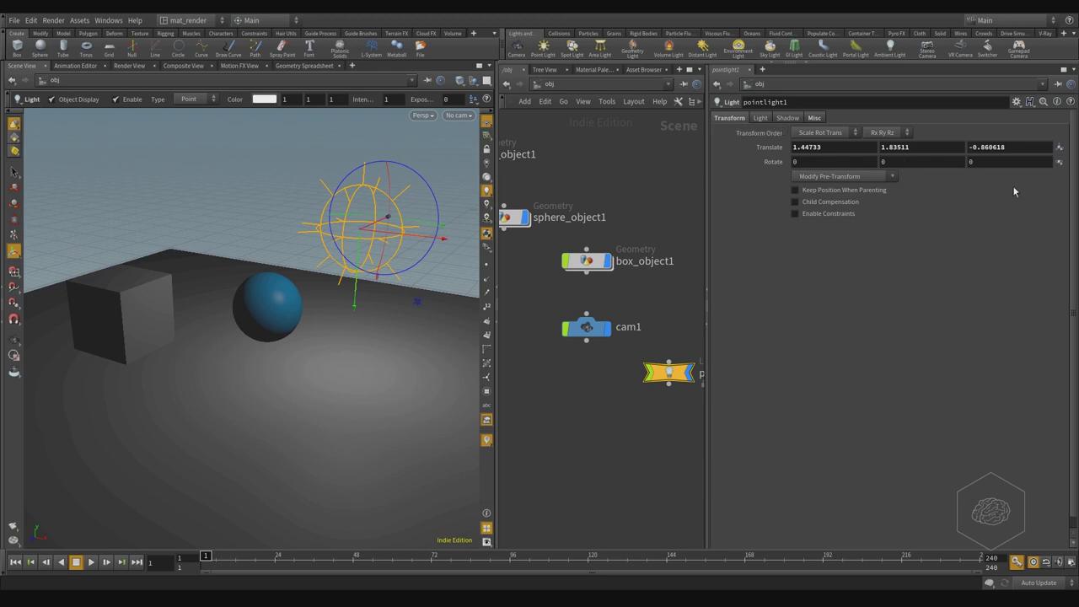
{"action": "left_click", "coordinate": [760, 118]}
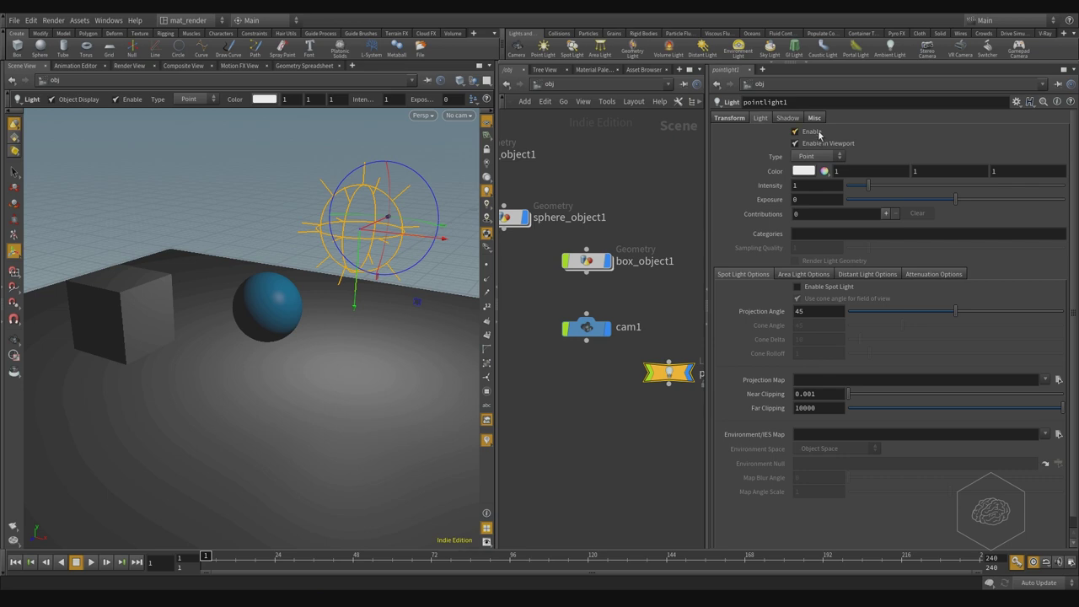
Step: Toggle the point light's Enable In Viewport option off and back on twice to compare the shading
{"action": "left_click", "coordinate": [823, 147]}
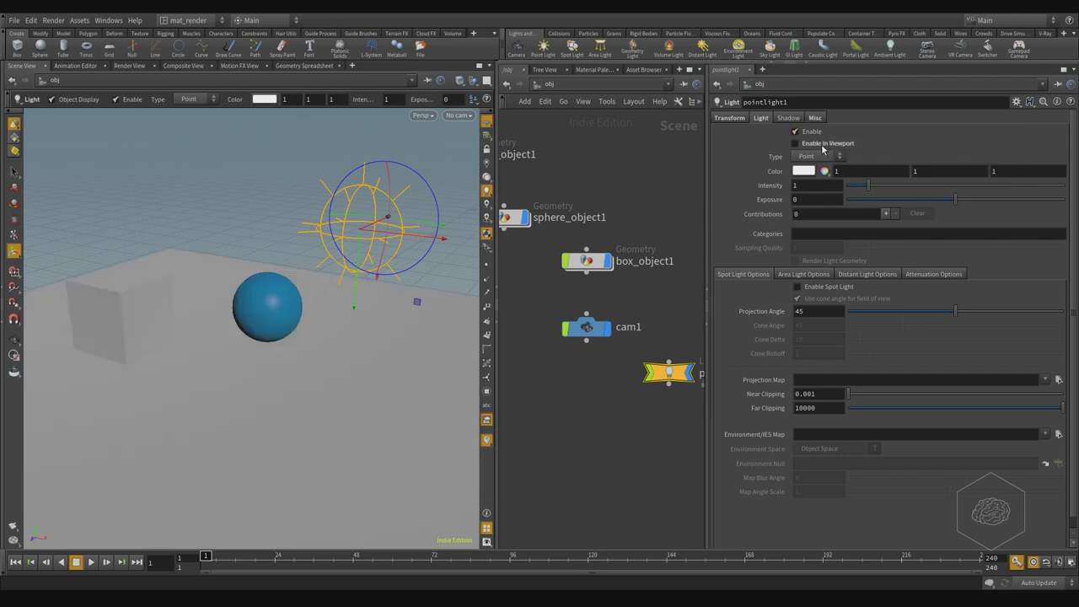
{"action": "left_click", "coordinate": [803, 145]}
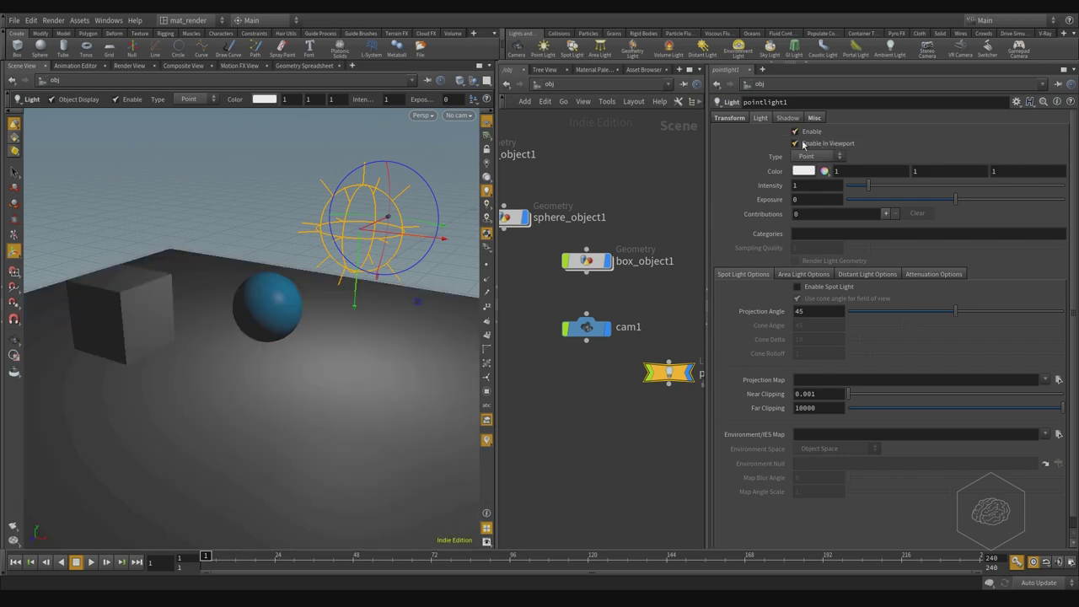
{"action": "left_click", "coordinate": [803, 145]}
{"action": "left_click", "coordinate": [803, 145]}
Step: Try the Line, Grid, Disk, Tube, Geometry and Distant types on the light and switch it back to Point
{"action": "left_click", "coordinate": [817, 157]}
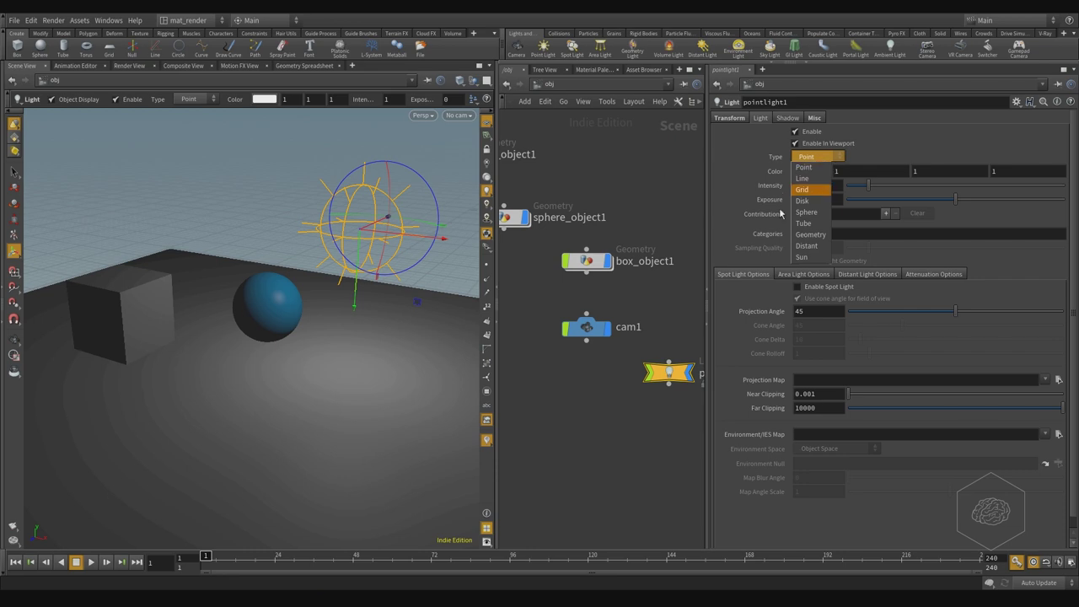
{"action": "left_click", "coordinate": [803, 178]}
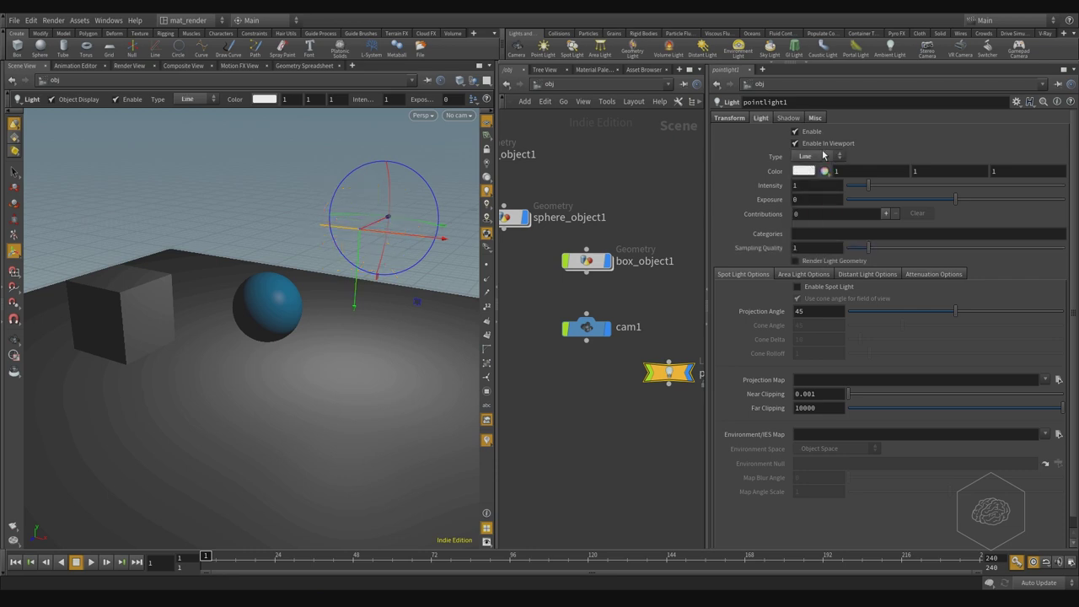
{"action": "left_click", "coordinate": [823, 157]}
{"action": "left_click", "coordinate": [811, 191]}
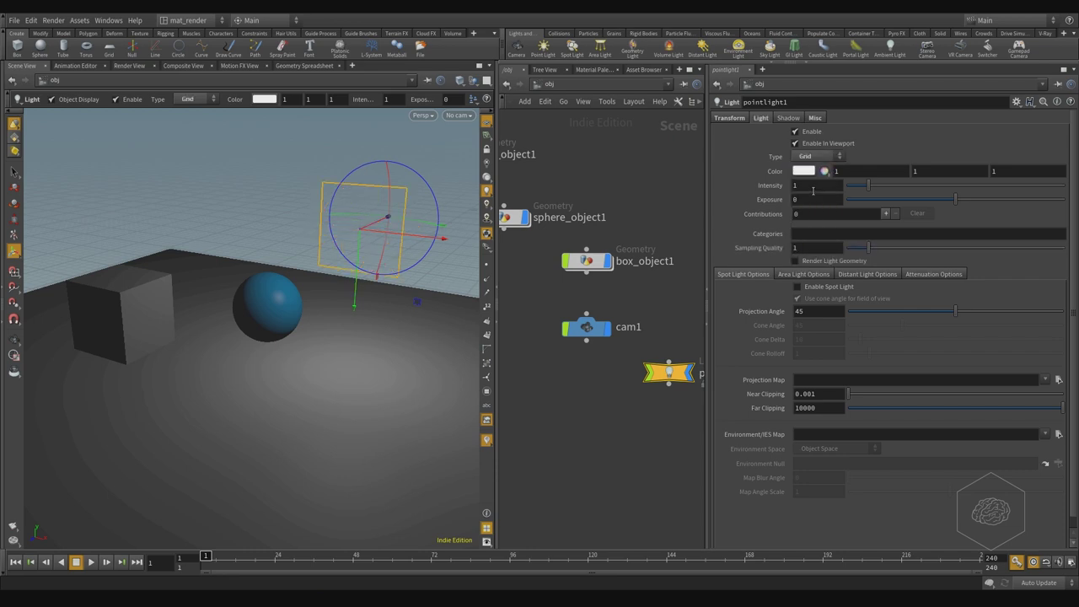
{"action": "left_click", "coordinate": [811, 158]}
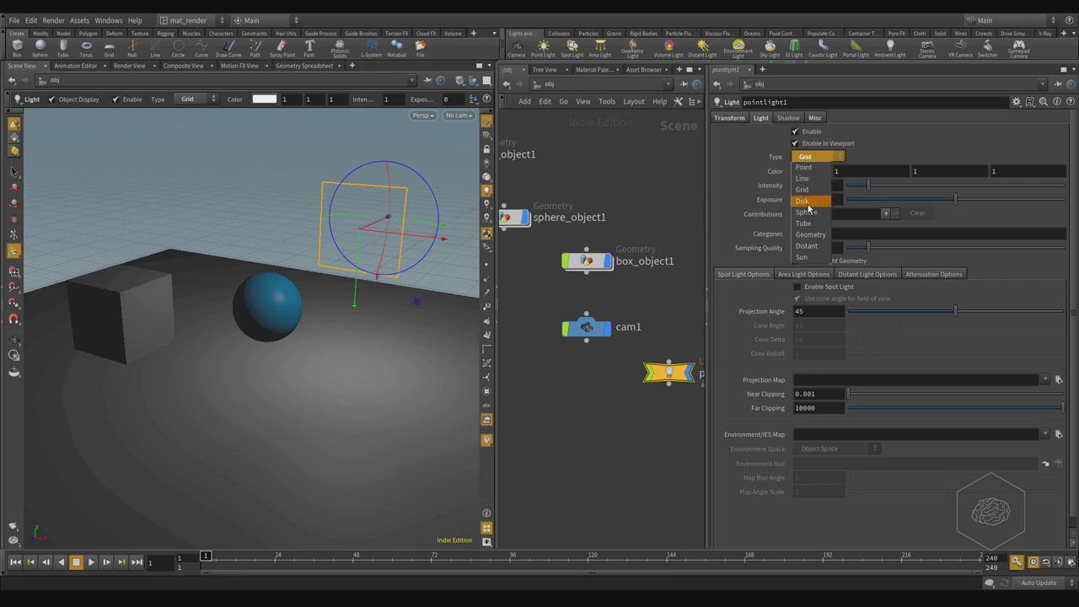
{"action": "left_click", "coordinate": [805, 201]}
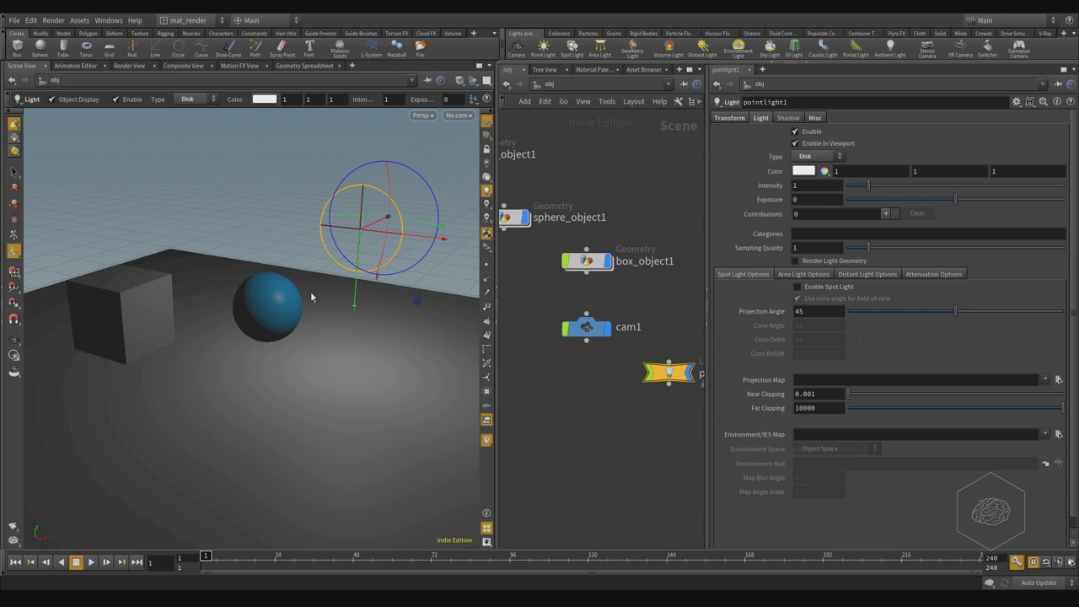
{"action": "left_click", "coordinate": [810, 158]}
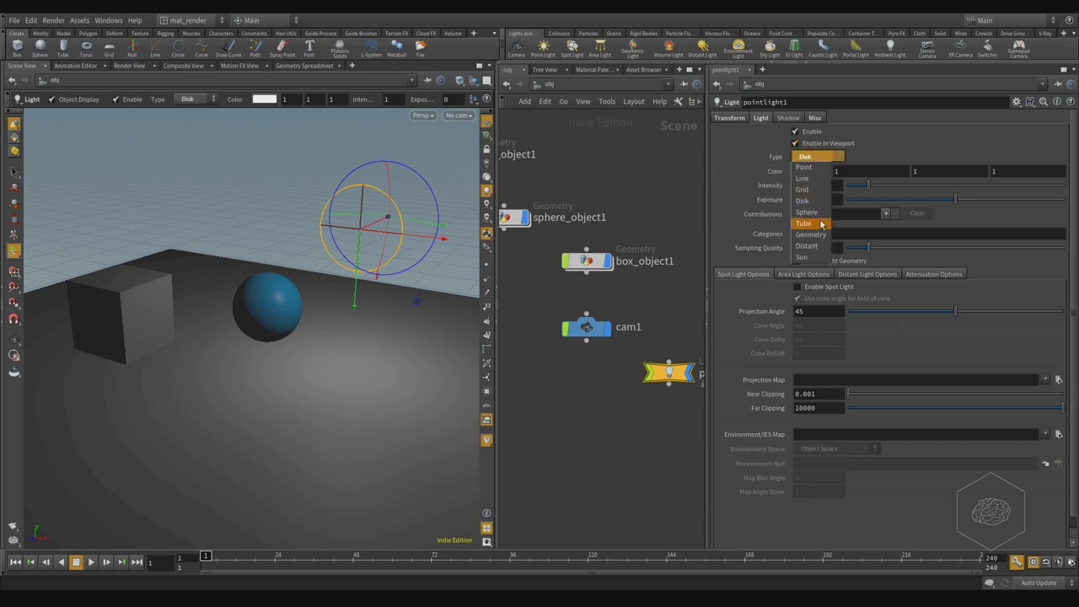
{"action": "left_click", "coordinate": [809, 226]}
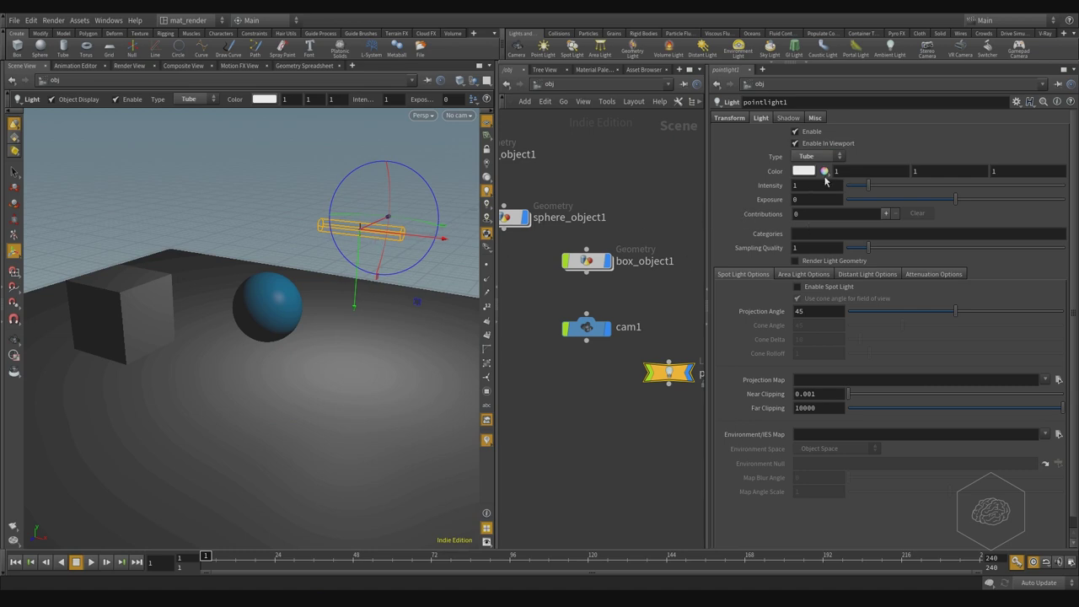
{"action": "left_click", "coordinate": [835, 158]}
{"action": "left_click", "coordinate": [811, 234]}
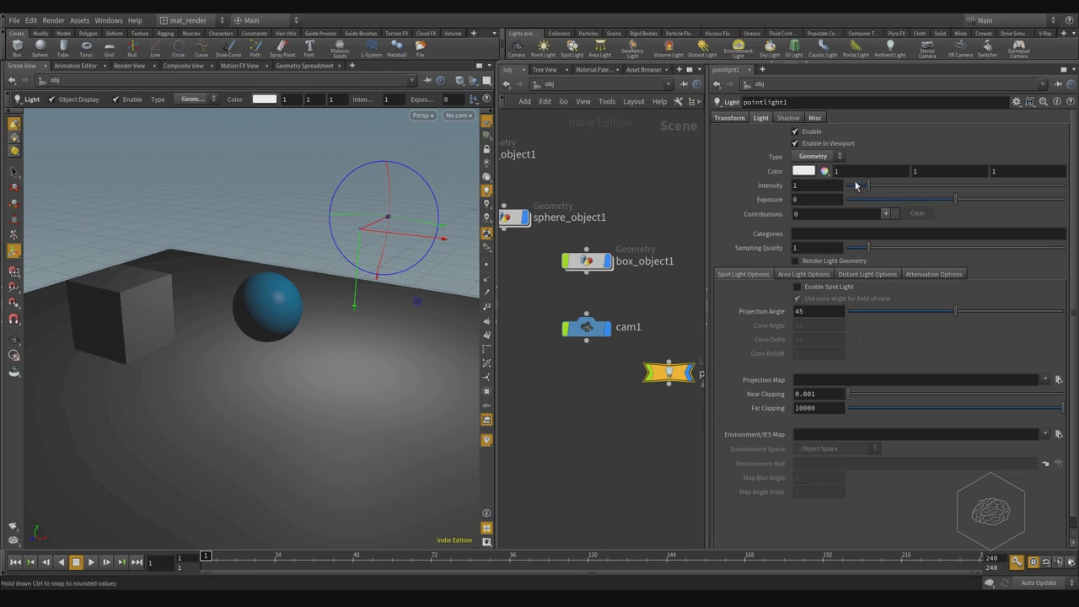
{"action": "left_click", "coordinate": [816, 157]}
{"action": "left_click", "coordinate": [821, 247]}
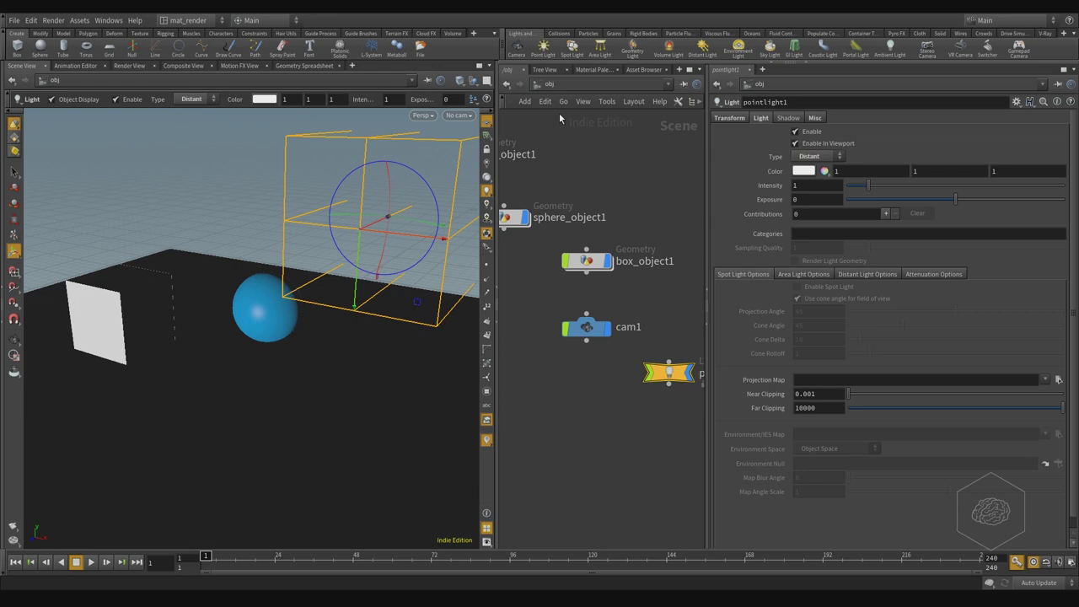
{"action": "left_click", "coordinate": [811, 156]}
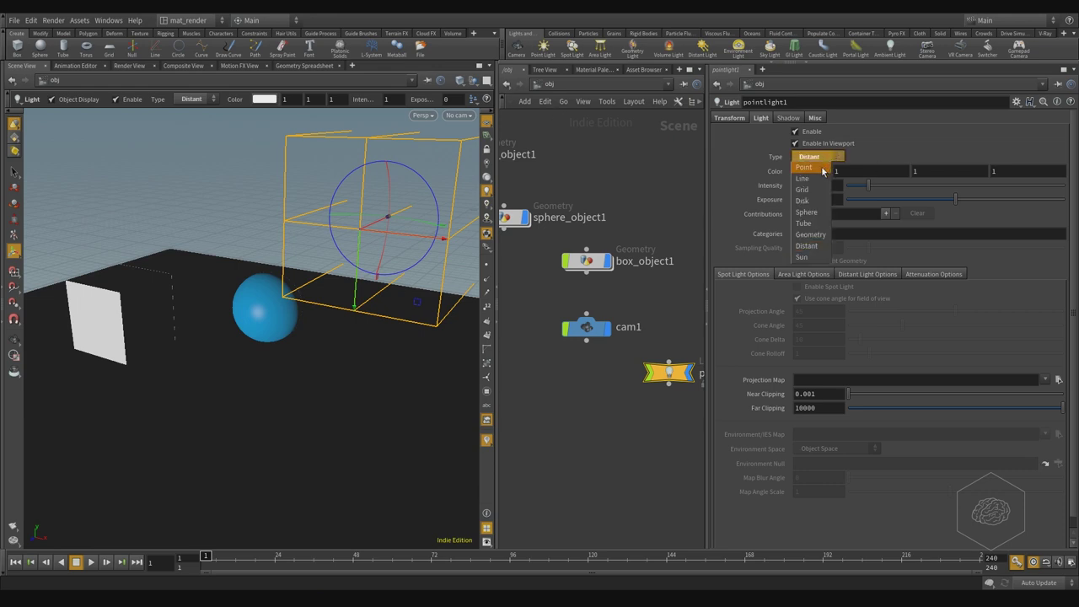
{"action": "left_click", "coordinate": [822, 158]}
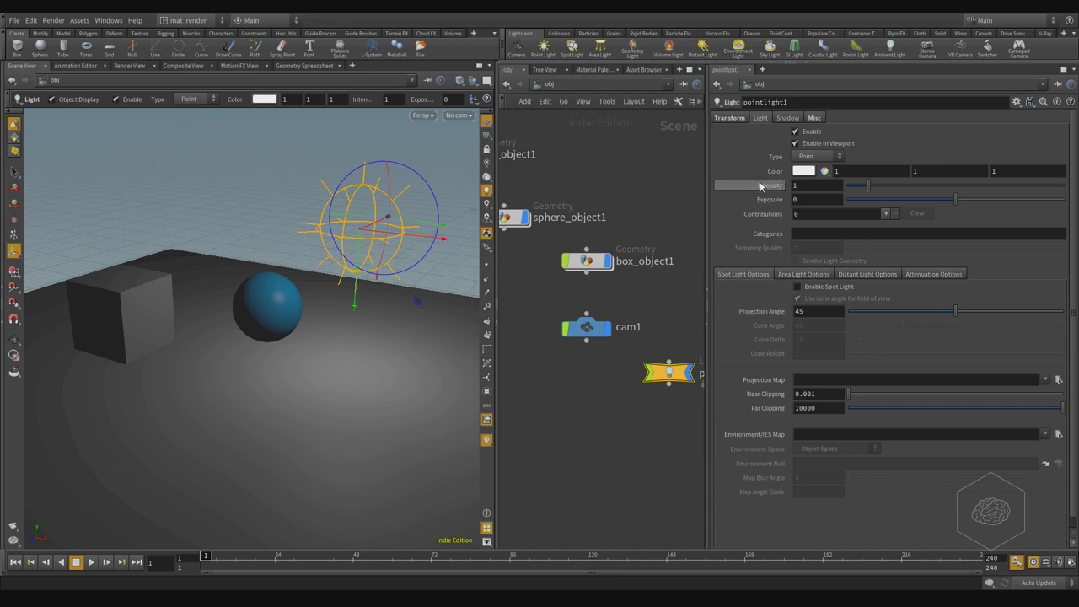
Step: Cycle the light's color sliders through the HSV, TMI and RGB modes
{"action": "left_click", "coordinate": [825, 171]}
{"action": "left_click", "coordinate": [825, 182]}
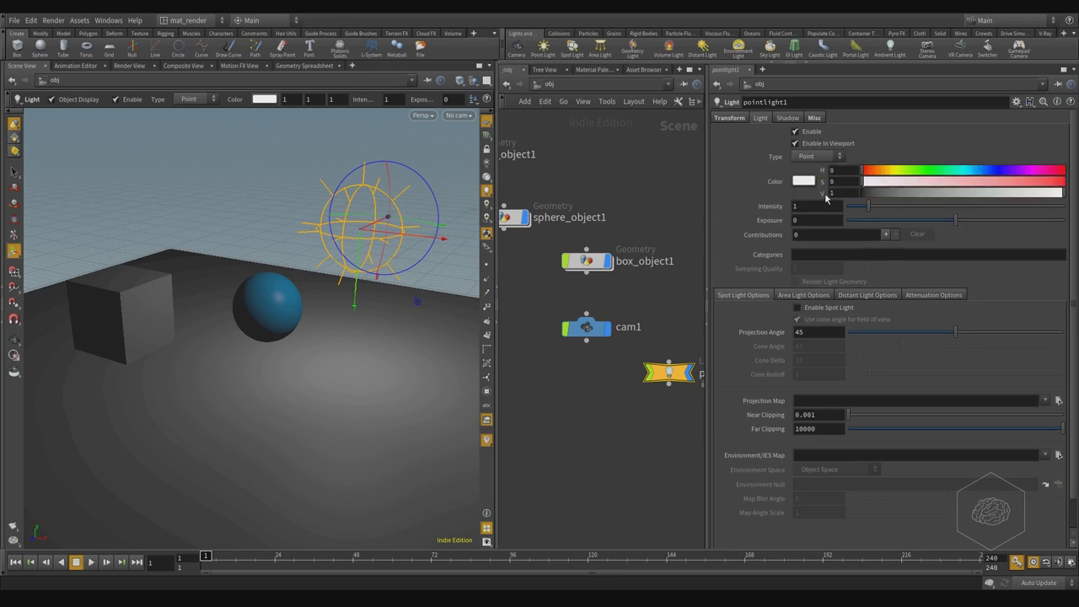
{"action": "left_click", "coordinate": [825, 192]}
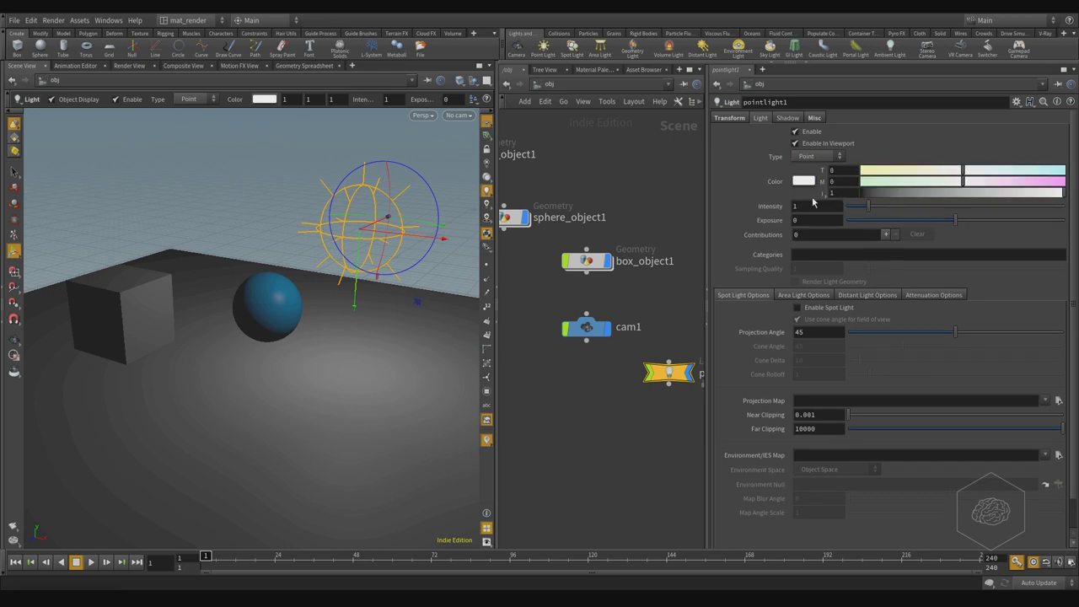
{"action": "left_click", "coordinate": [823, 171]}
{"action": "left_click", "coordinate": [824, 171]}
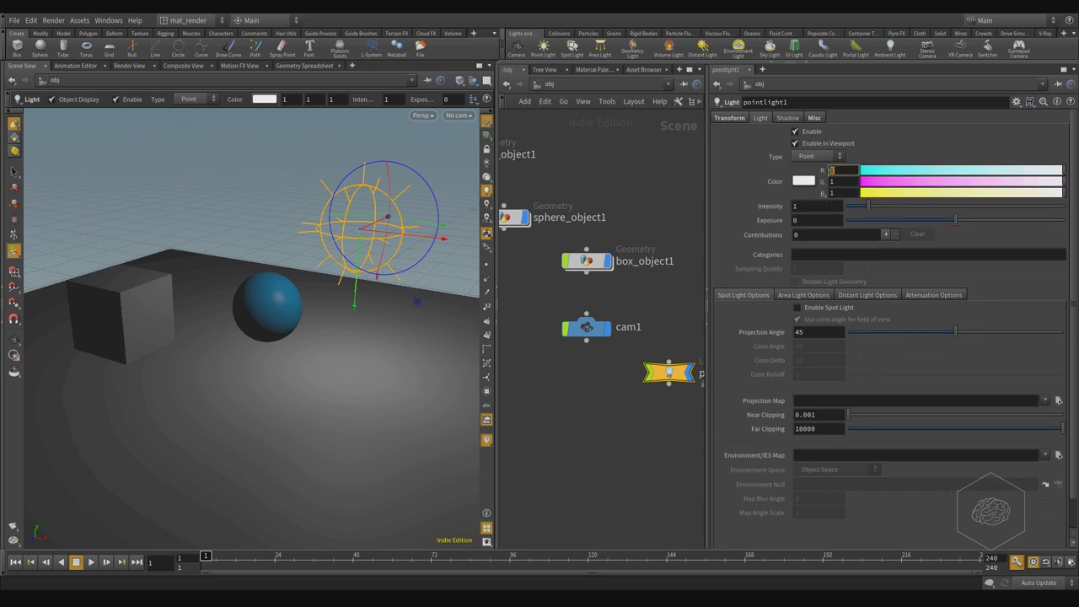
{"action": "left_click", "coordinate": [826, 188]}
{"action": "left_click", "coordinate": [826, 189]}
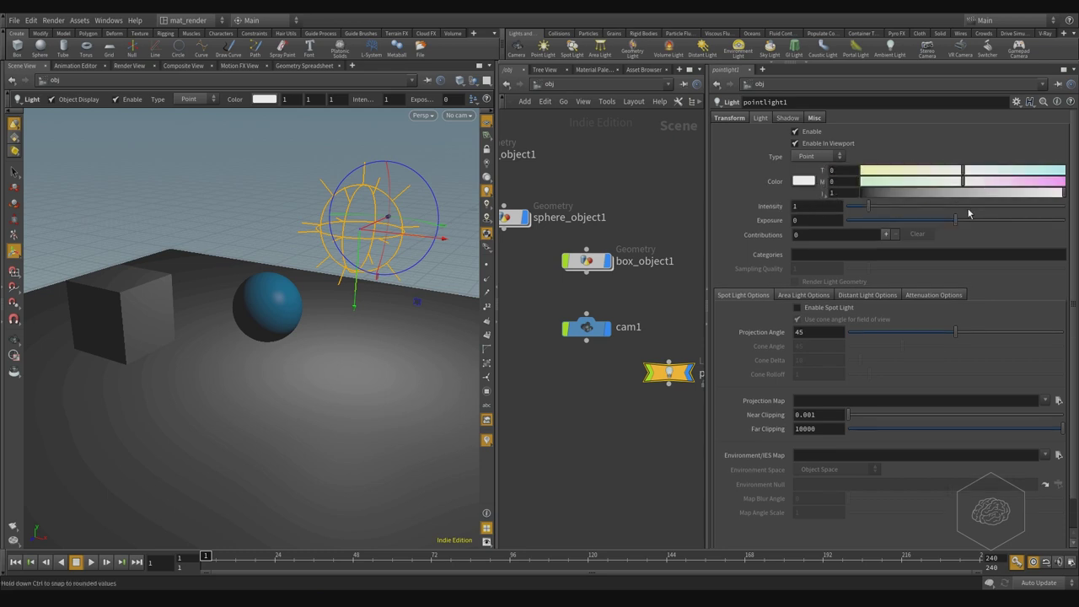
Step: Try several color swatches on the point light and settle on purple with RGB 0.5, 0, 0.5
{"action": "left_click", "coordinate": [804, 172]}
{"action": "left_click", "coordinate": [891, 140]}
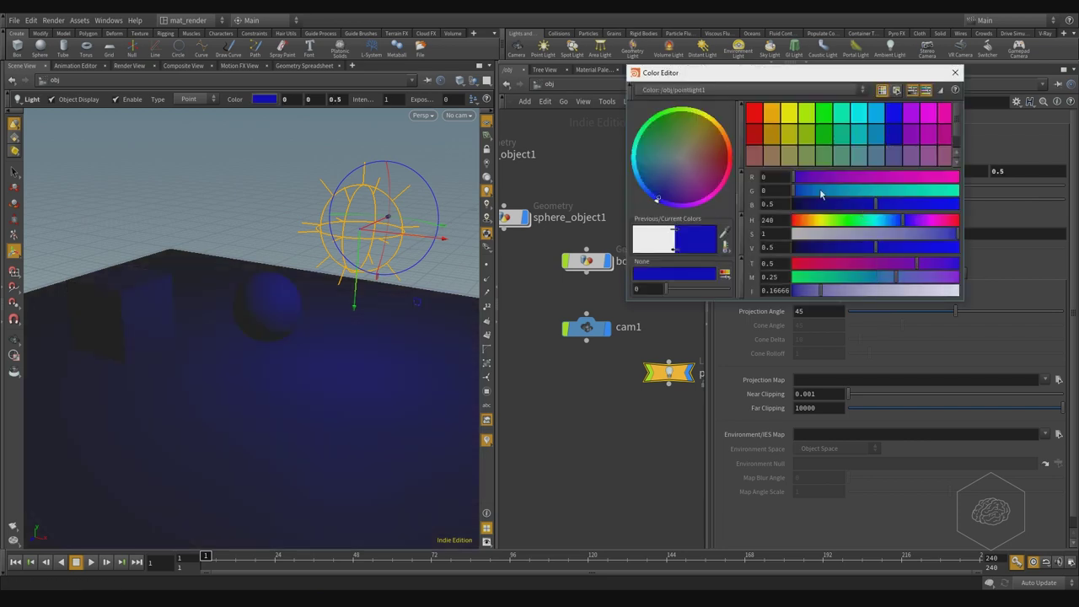
{"action": "left_click", "coordinate": [797, 145]}
{"action": "left_click", "coordinate": [843, 122]}
{"action": "left_click", "coordinate": [866, 118]}
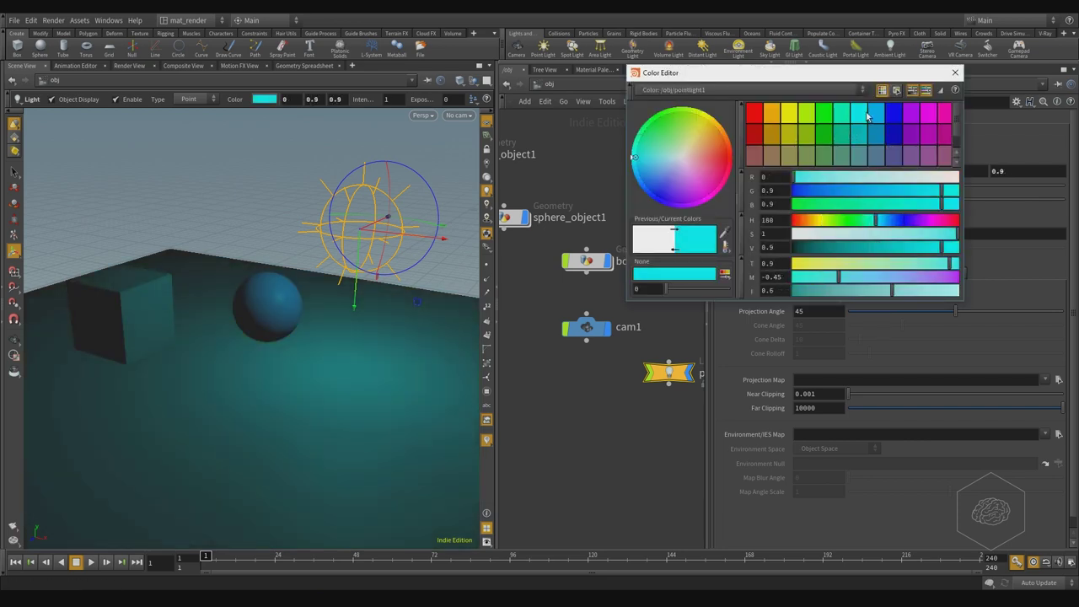
{"action": "left_click", "coordinate": [851, 157]}
{"action": "left_click", "coordinate": [930, 151]}
{"action": "left_click", "coordinate": [944, 125]}
{"action": "left_click", "coordinate": [792, 145]}
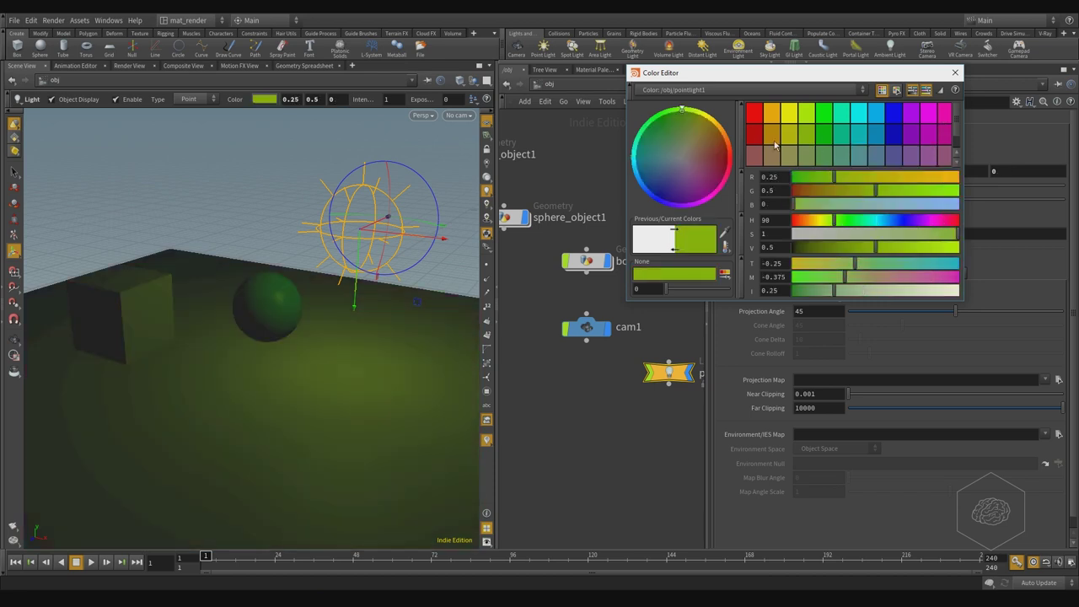
{"action": "left_click", "coordinate": [755, 139]}
{"action": "left_click", "coordinate": [921, 137]}
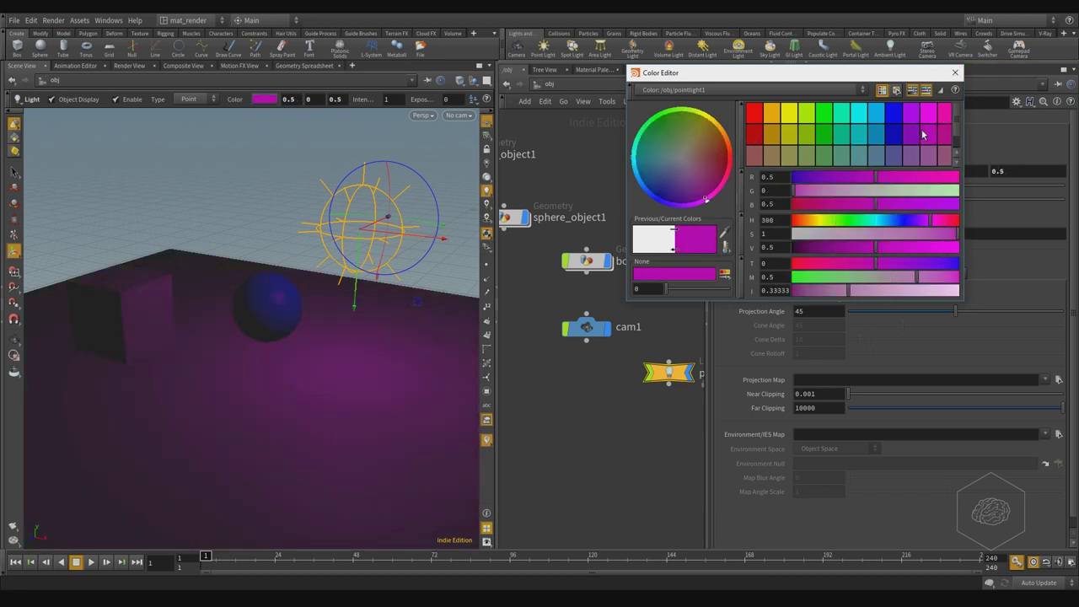
{"action": "left_click", "coordinate": [955, 73]}
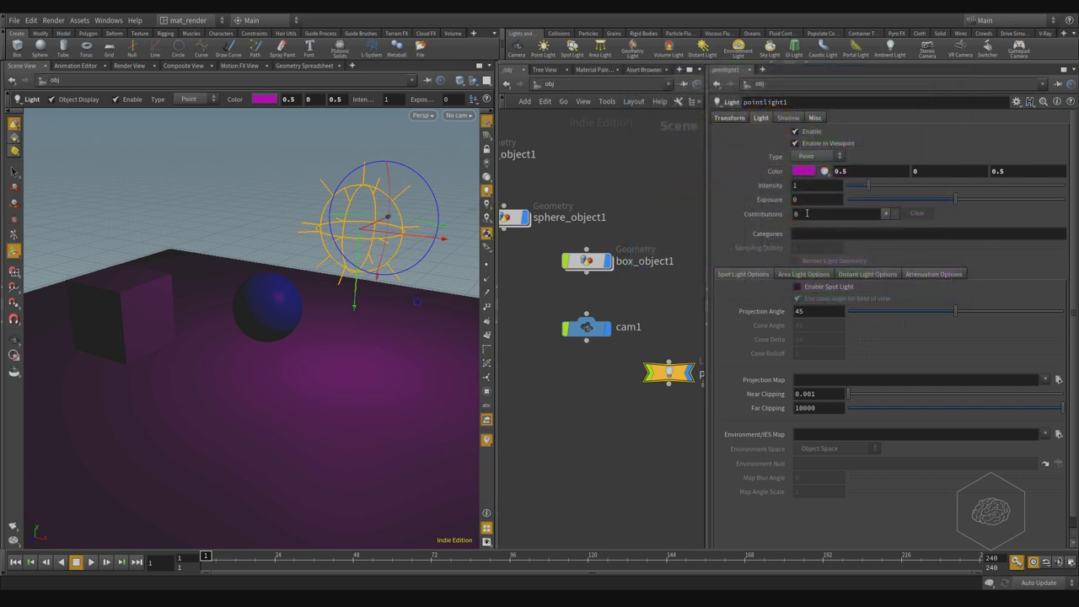
Step: Set the point light's intensity to 10
{"action": "left_click", "coordinate": [810, 184]}
{"action": "type", "text": "10"}
{"action": "key", "text": "Return"}
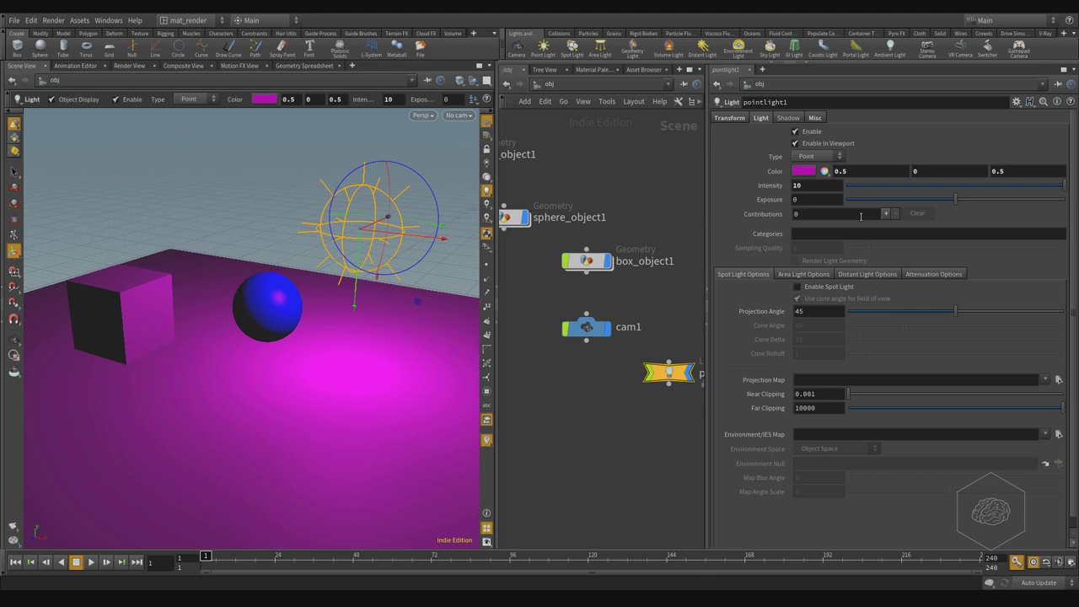
Step: Set the point light's intensity to 1
{"action": "left_click_drag", "start_coordinate": [776, 180], "coordinate": [749, 173]}
{"action": "type", "text": "1"}
{"action": "key", "text": "Return"}
Step: Try exposure values of 10, 2 and 3 on the point light and settle on 2
{"action": "left_click_drag", "start_coordinate": [812, 197], "coordinate": [779, 198]}
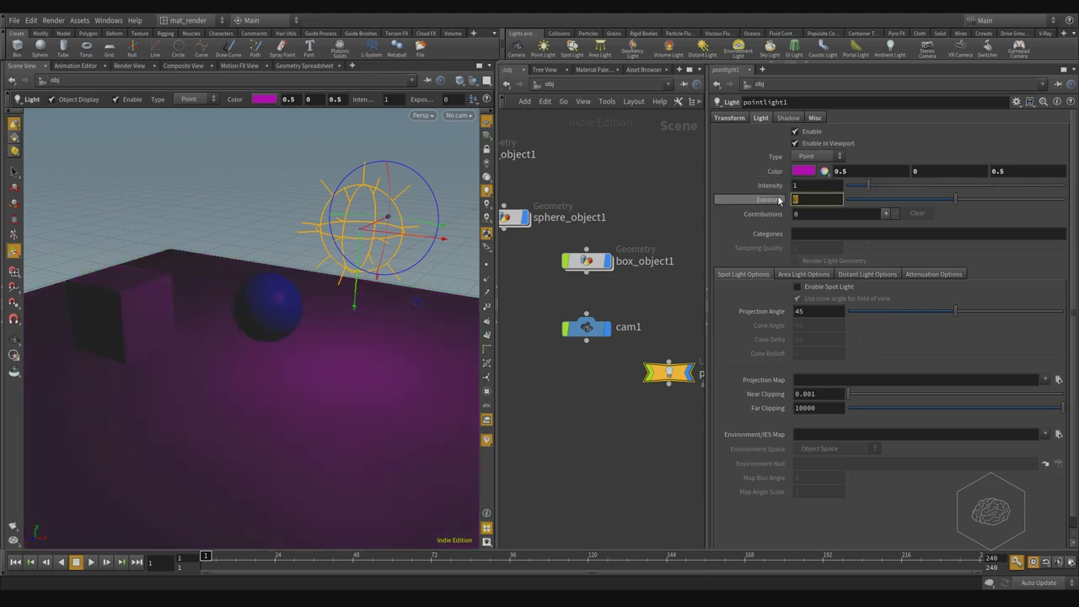
{"action": "type", "text": "10"}
{"action": "key", "text": "Return"}
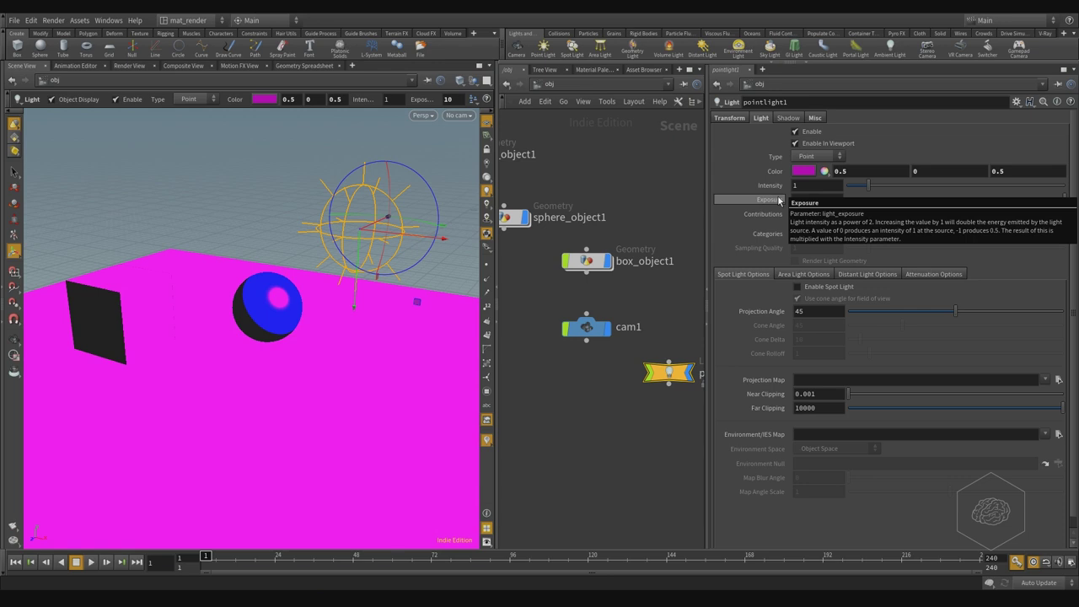
{"action": "left_click", "coordinate": [813, 199]}
{"action": "type", "text": "2"}
{"action": "key", "text": "Return"}
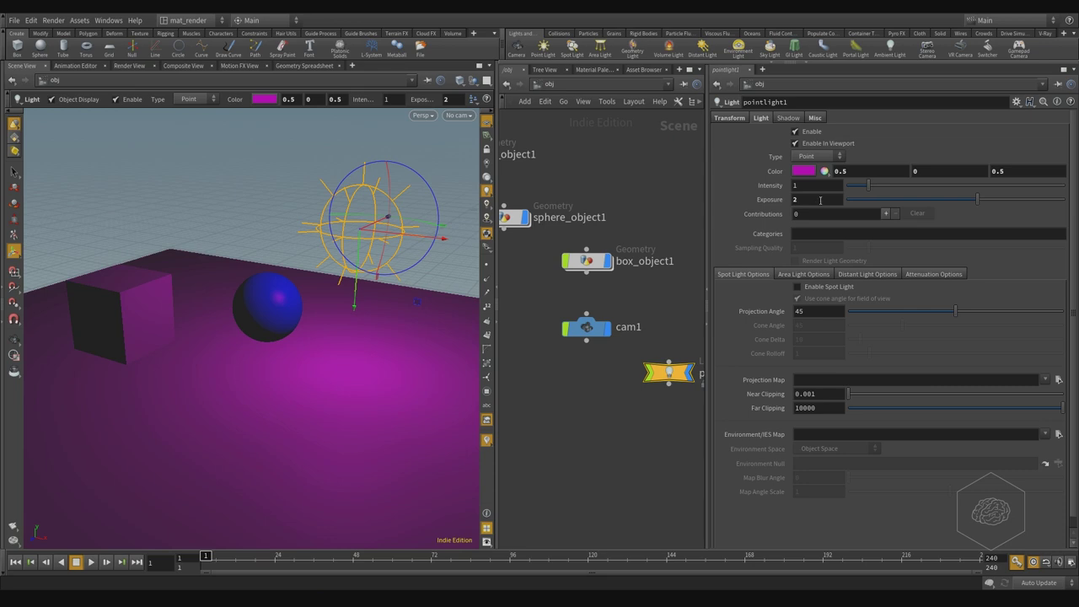
{"action": "left_click", "coordinate": [819, 200]}
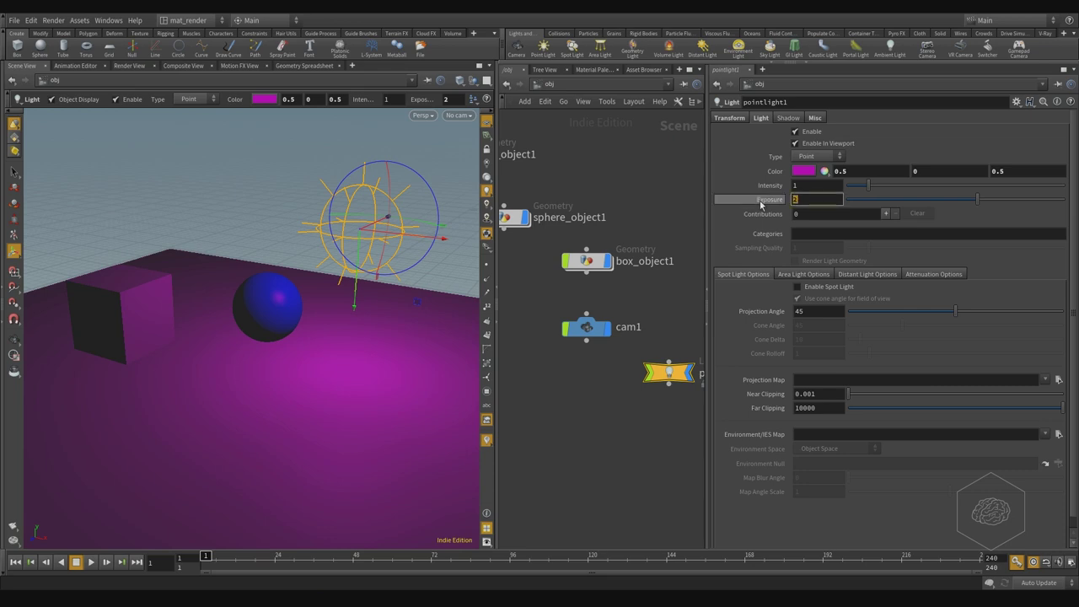
{"action": "type", "text": "3"}
{"action": "key", "text": "Return"}
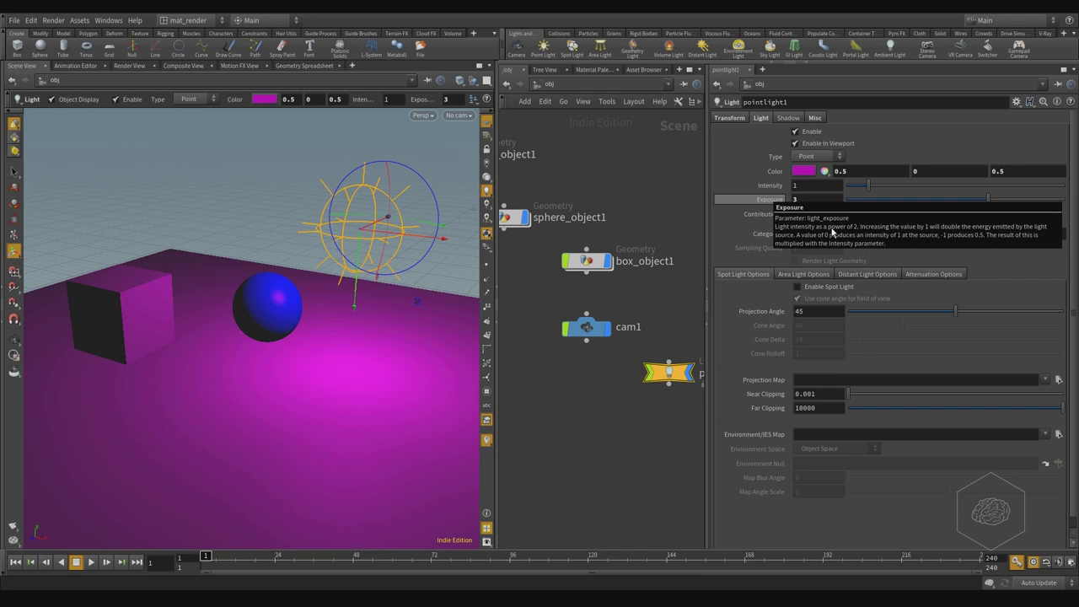
{"action": "type", "text": "2"}
{"action": "key", "text": "Return"}
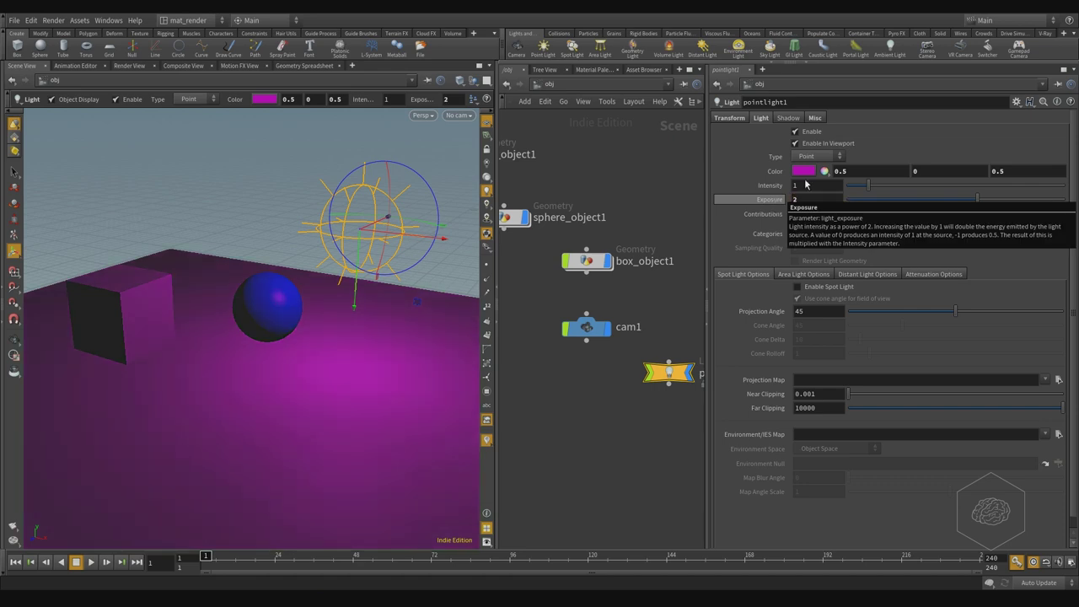
Step: Try an intensity of 16 on the point light and return it to 1
{"action": "left_click_drag", "start_coordinate": [807, 186], "coordinate": [742, 191]}
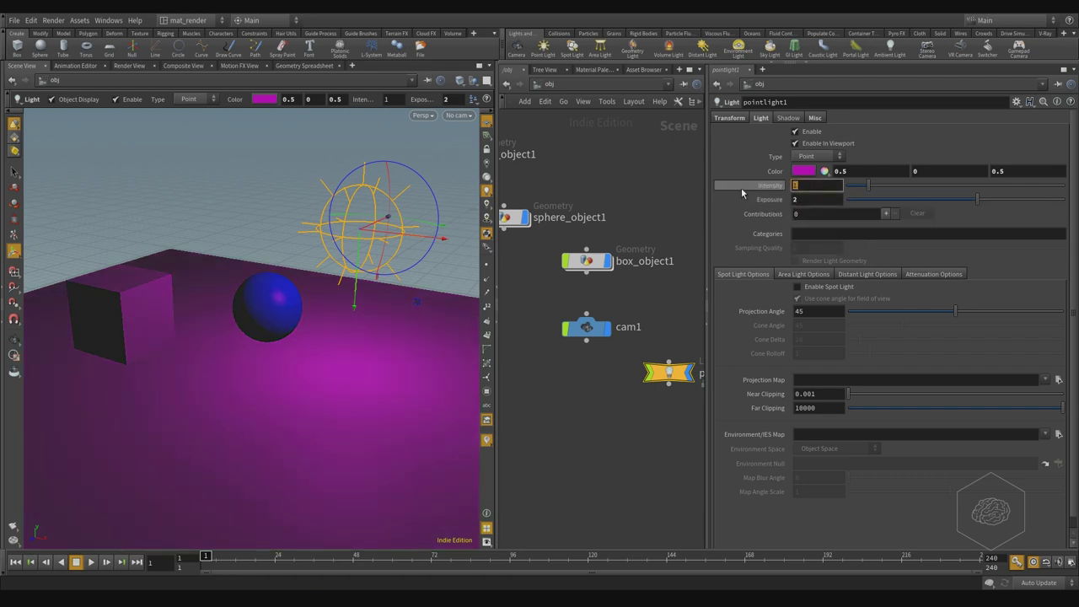
{"action": "type", "text": "16"}
{"action": "key", "text": "Return"}
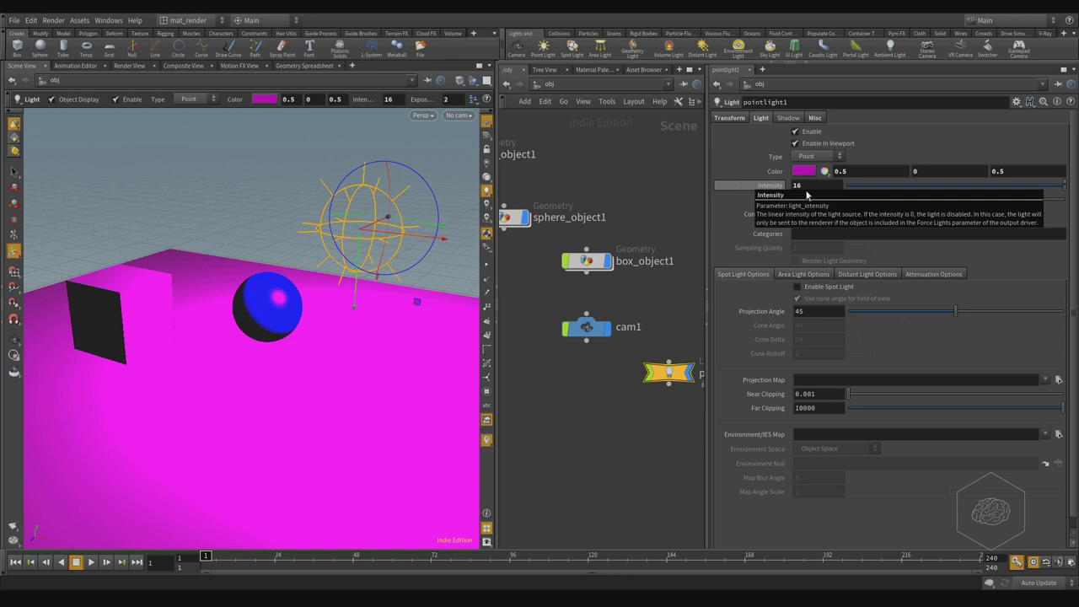
{"action": "left_click", "coordinate": [796, 185]}
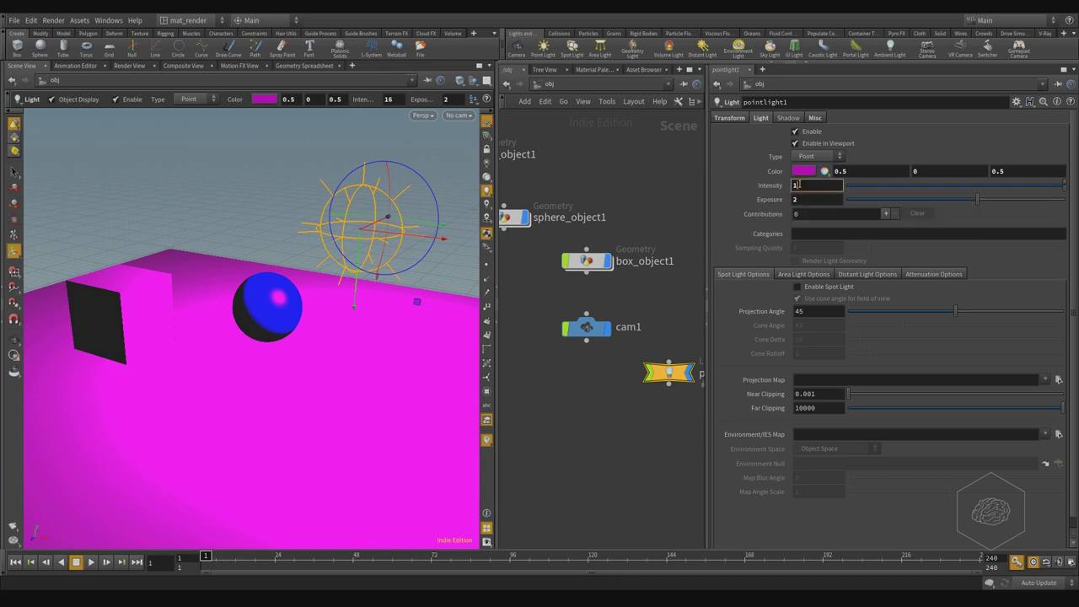
{"action": "key", "text": "Return"}
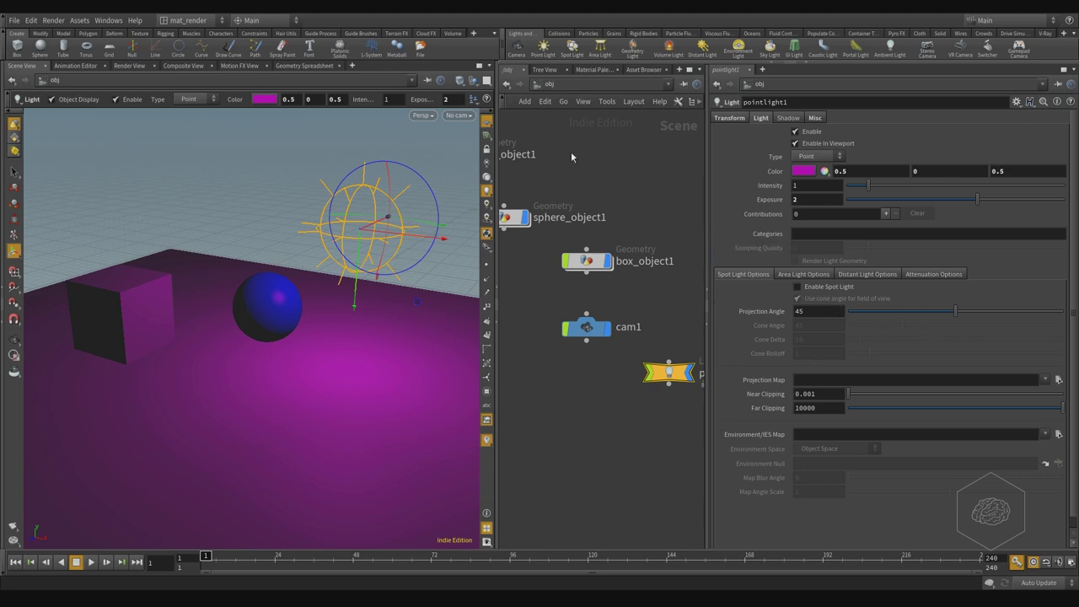
Step: Add a spot light to the scene near the point light
{"action": "middle_click_drag", "start_coordinate": [573, 159], "coordinate": [656, 179]}
{"action": "left_click", "coordinate": [572, 47]}
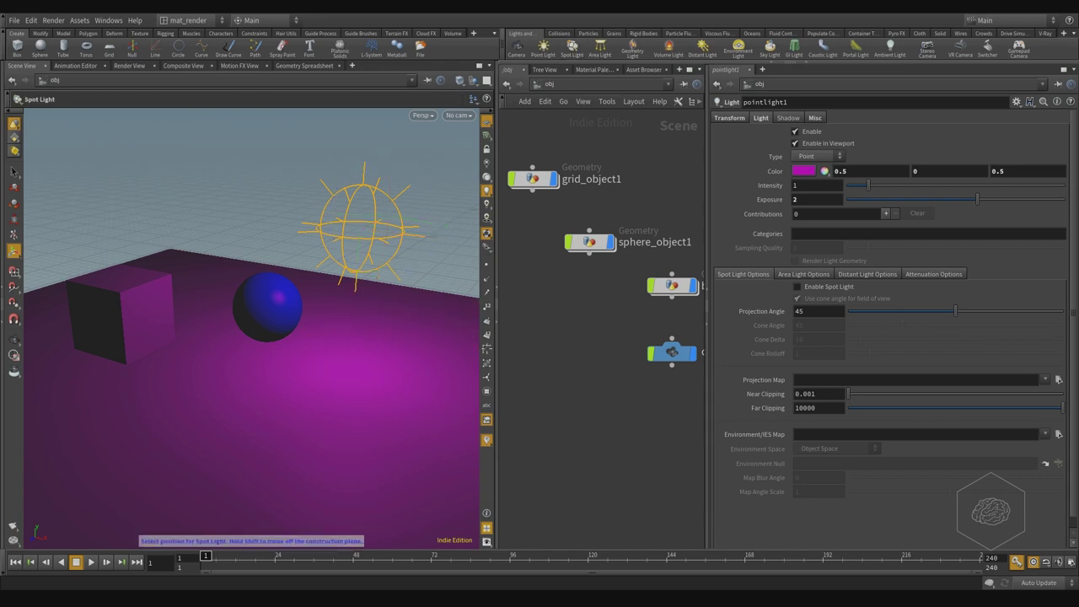
{"action": "left_click", "coordinate": [432, 259]}
{"action": "middle_click_drag", "start_coordinate": [433, 282], "coordinate": [345, 323]}
{"action": "right_click_drag", "start_coordinate": [345, 323], "coordinate": [380, 298]}
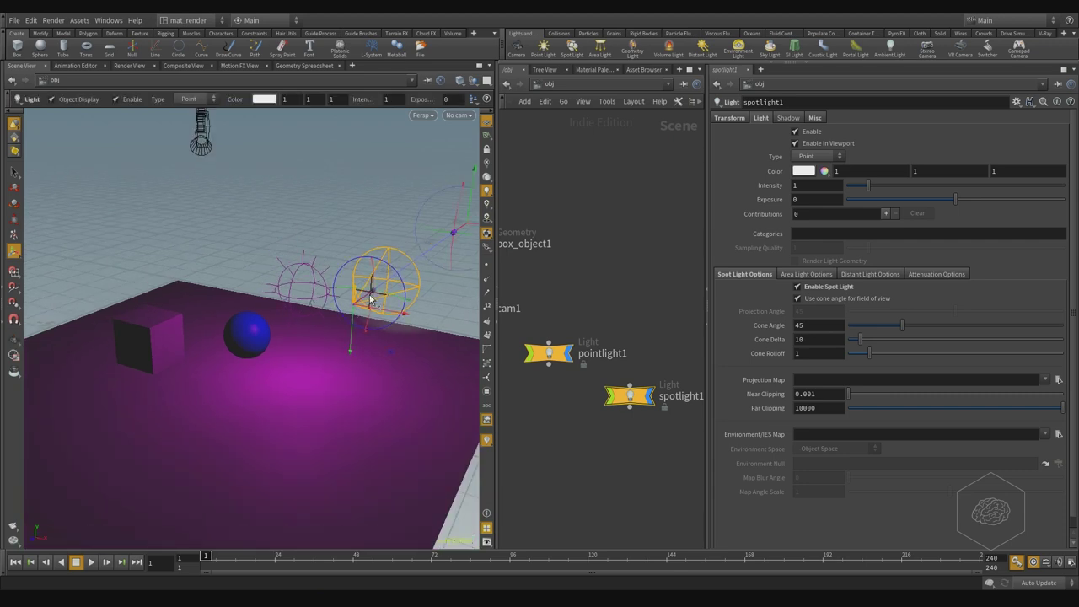
Step: Move the spot light to the near side of the grid and swing its aim target across, past the box and sphere
{"action": "left_click_drag", "start_coordinate": [366, 298], "coordinate": [147, 457]}
{"action": "key", "text": "space"}
{"action": "key", "text": "Return"}
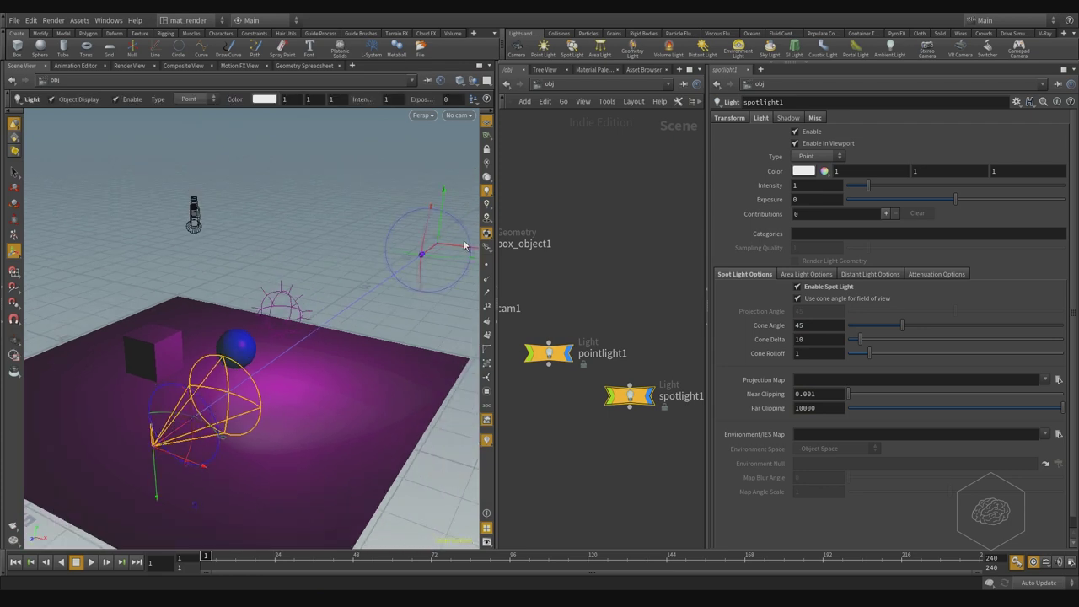
{"action": "left_click_drag", "start_coordinate": [456, 245], "coordinate": [129, 258]}
{"action": "key", "text": "space"}
{"action": "left_click_drag", "start_coordinate": [128, 371], "coordinate": [309, 359]}
{"action": "scroll", "coordinate": [311, 349], "scroll_direction": "down", "scroll_amount": 1}
{"action": "left_click_drag", "start_coordinate": [160, 291], "coordinate": [255, 351]}
{"action": "scroll", "coordinate": [255, 351], "scroll_direction": "down", "scroll_amount": 1}
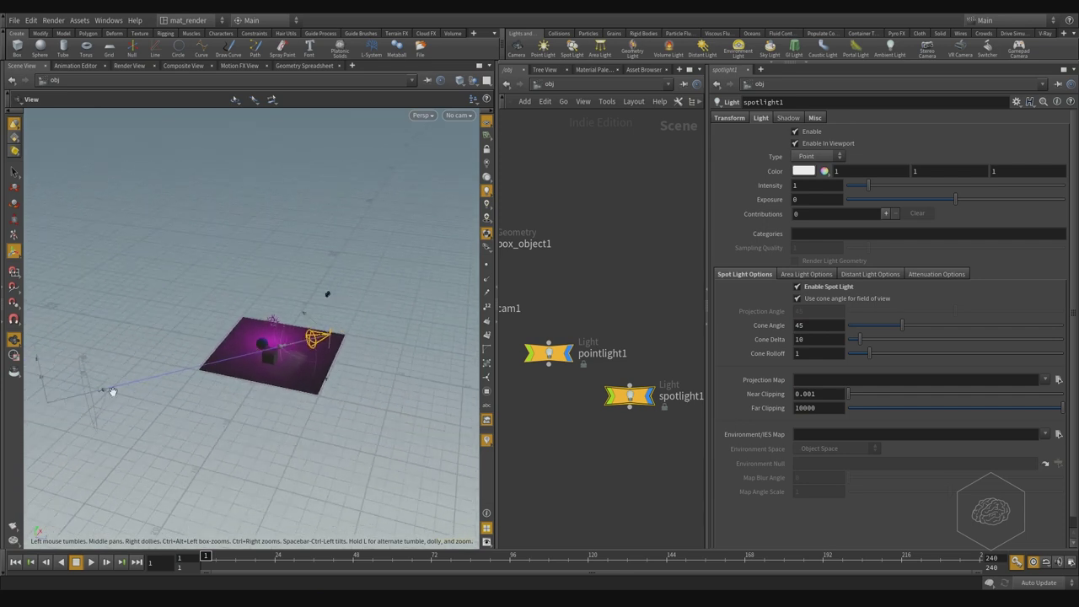
Step: Disable the point light so only the spot light illuminates the scene
{"action": "key", "text": "space"}
{"action": "scroll", "coordinate": [251, 362], "scroll_direction": "up", "scroll_amount": 6}
{"action": "left_click", "coordinate": [140, 368]}
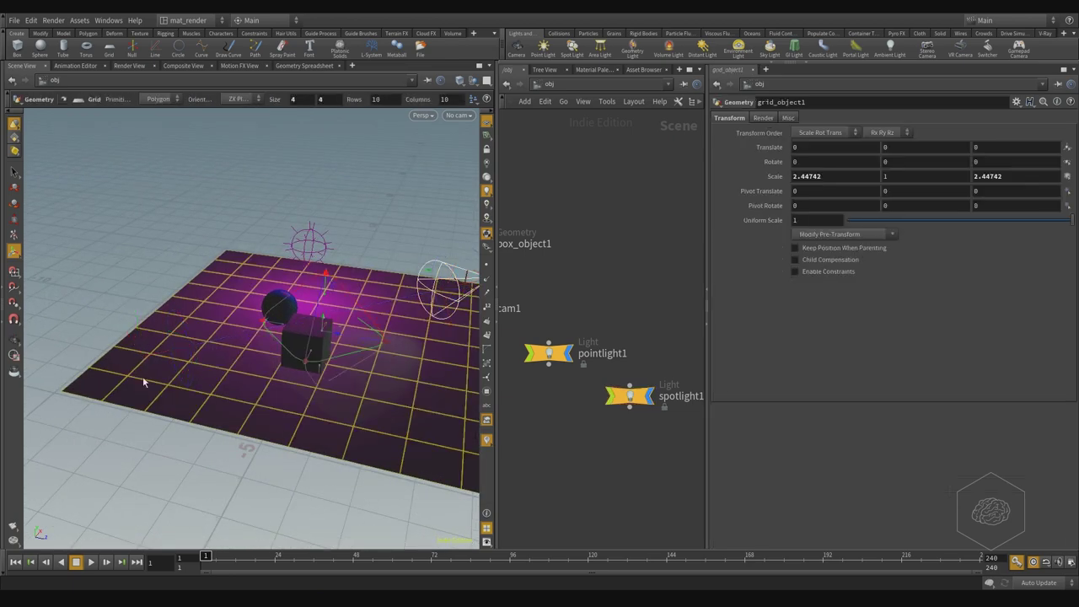
{"action": "left_click_drag", "start_coordinate": [140, 383], "coordinate": [320, 300]}
{"action": "left_click_drag", "start_coordinate": [605, 296], "coordinate": [541, 379]}
{"action": "left_click", "coordinate": [807, 131]}
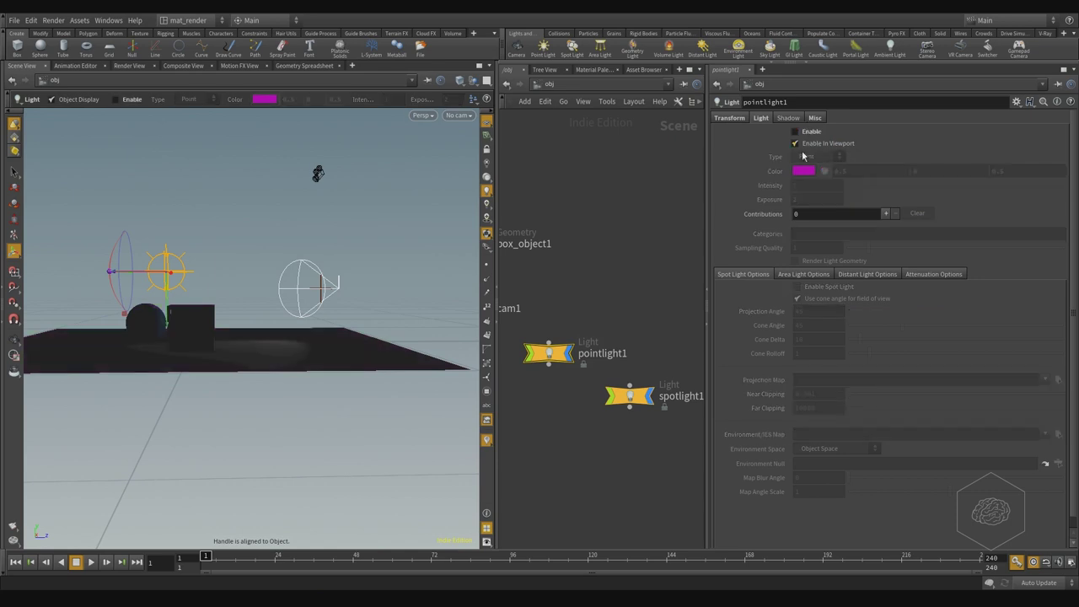
Step: Reselect the spot light and reposition its aim target so the beam points toward the box and sphere
{"action": "left_click_drag", "start_coordinate": [665, 322], "coordinate": [639, 423]}
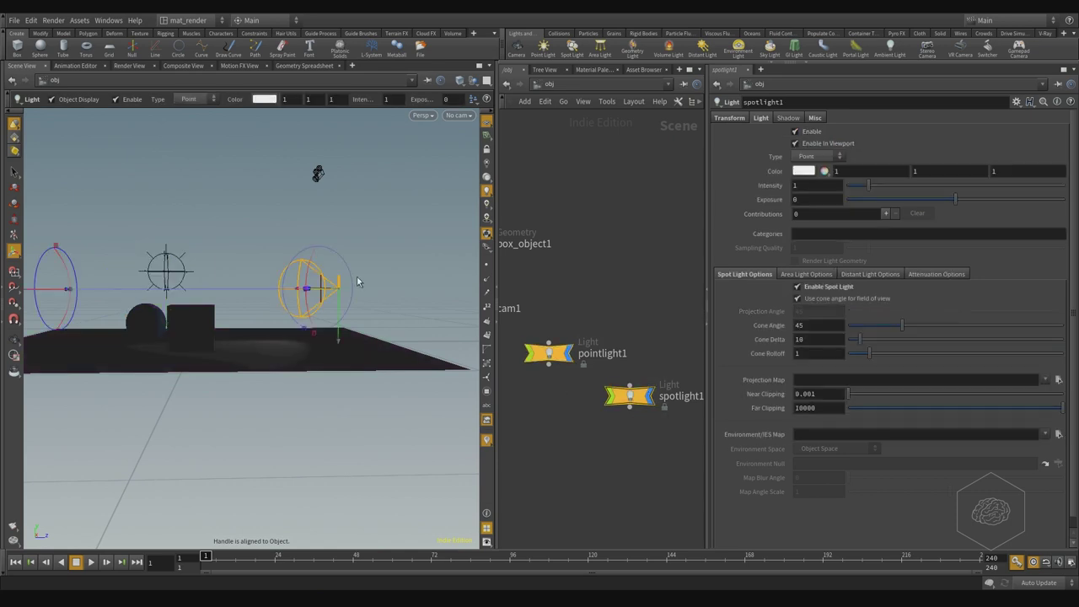
{"action": "left_click_drag", "start_coordinate": [374, 291], "coordinate": [307, 253], "text": "alt"}
{"action": "middle_click_drag", "start_coordinate": [149, 302], "coordinate": [212, 264], "text": "alt"}
{"action": "right_click_drag", "start_coordinate": [212, 264], "coordinate": [219, 283], "text": "alt"}
{"action": "key", "text": "Return"}
{"action": "left_click_drag", "start_coordinate": [84, 361], "coordinate": [116, 432]}
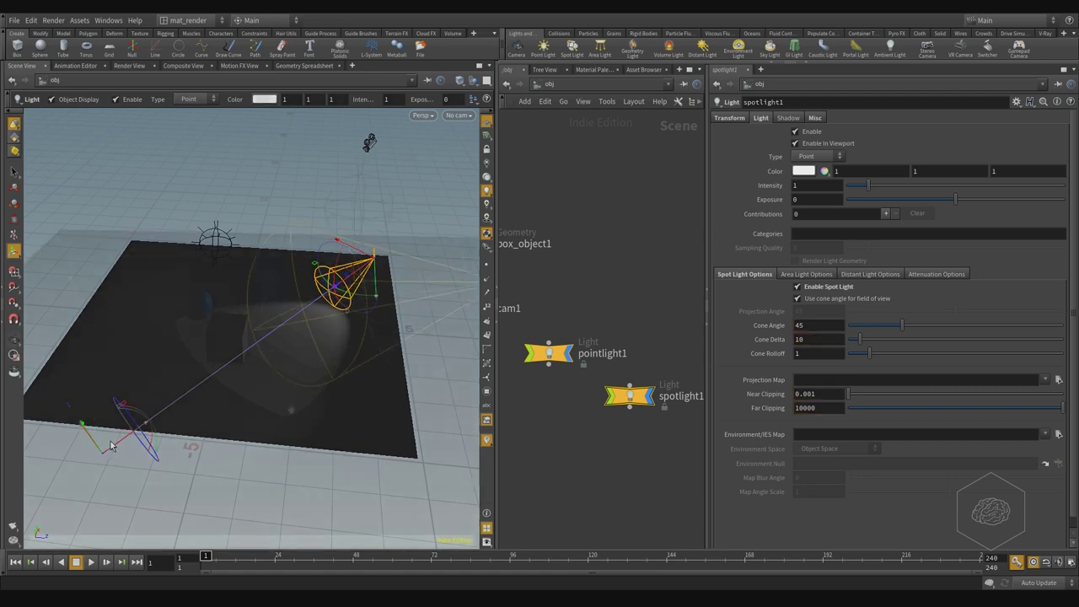
{"action": "scroll", "coordinate": [347, 389], "scroll_direction": "down", "scroll_amount": 4}
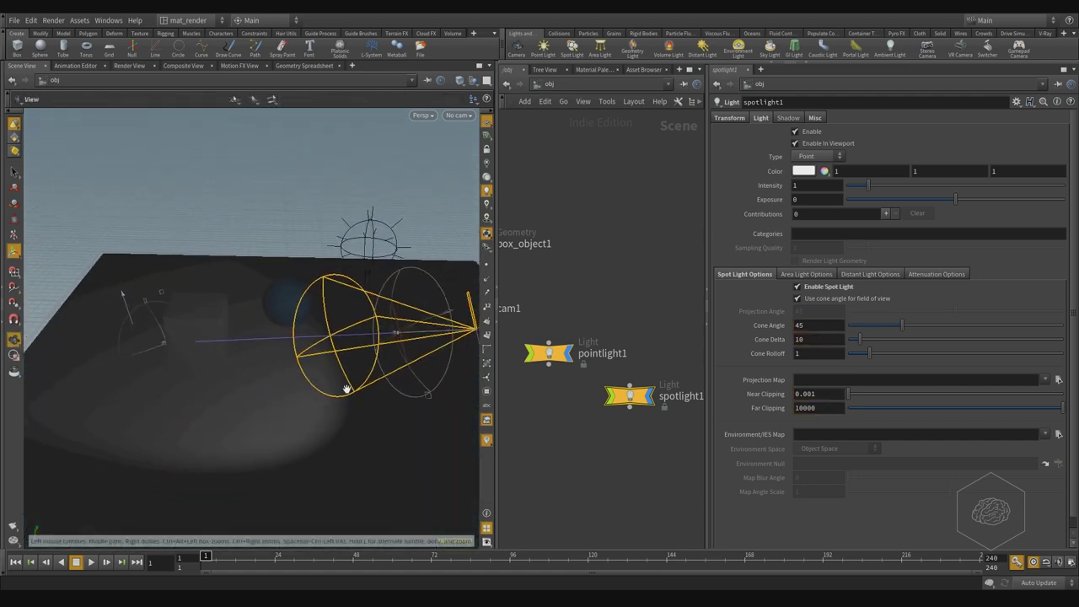
{"action": "left_click_drag", "start_coordinate": [346, 389], "coordinate": [356, 422]}
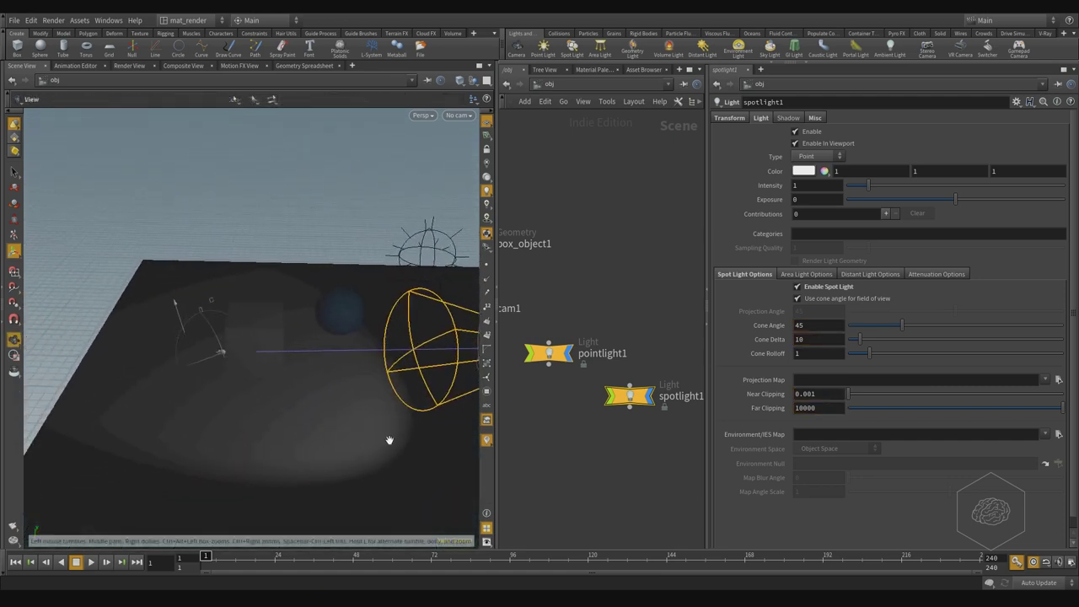
{"action": "key", "text": "Return"}
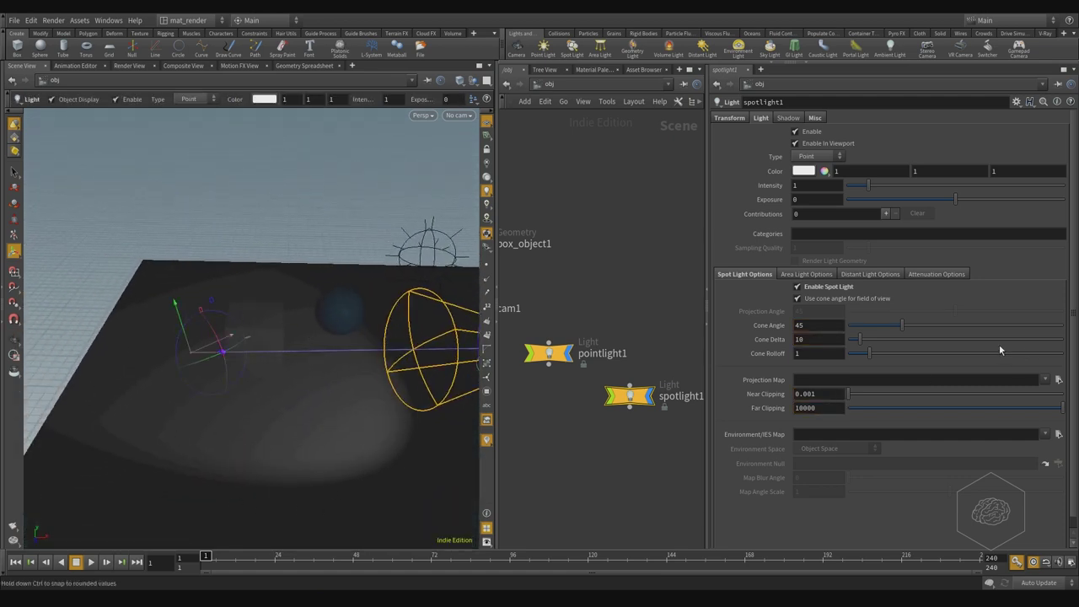
Step: Try a cone angle of 97.1 with a cone delta of 6.6 and a larger one, and restore the delta to 10
{"action": "left_click_drag", "start_coordinate": [901, 325], "coordinate": [964, 334]}
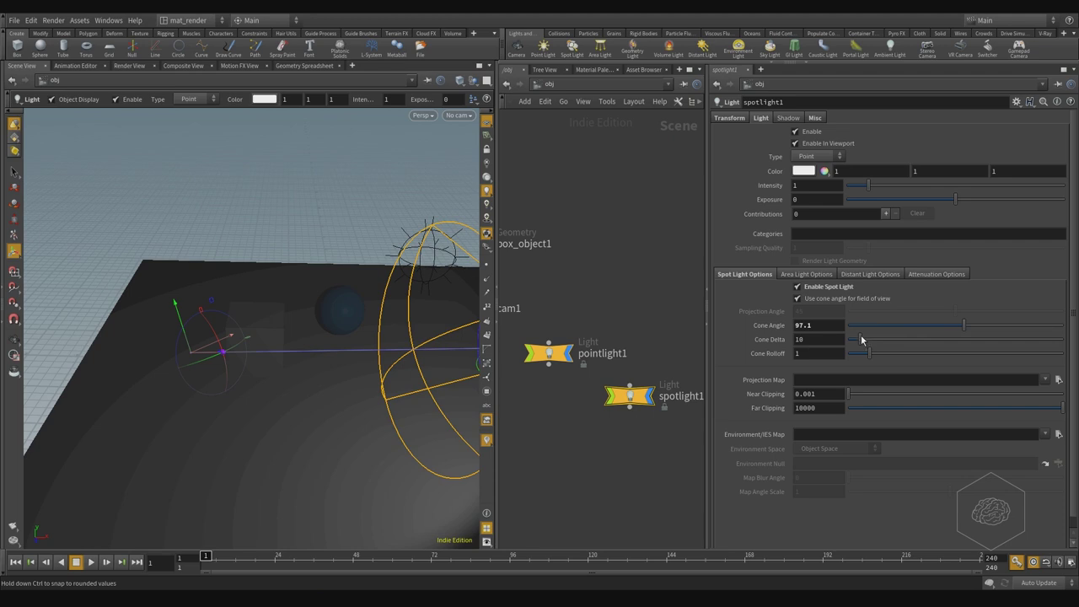
{"action": "left_click_drag", "start_coordinate": [887, 337], "coordinate": [856, 338]}
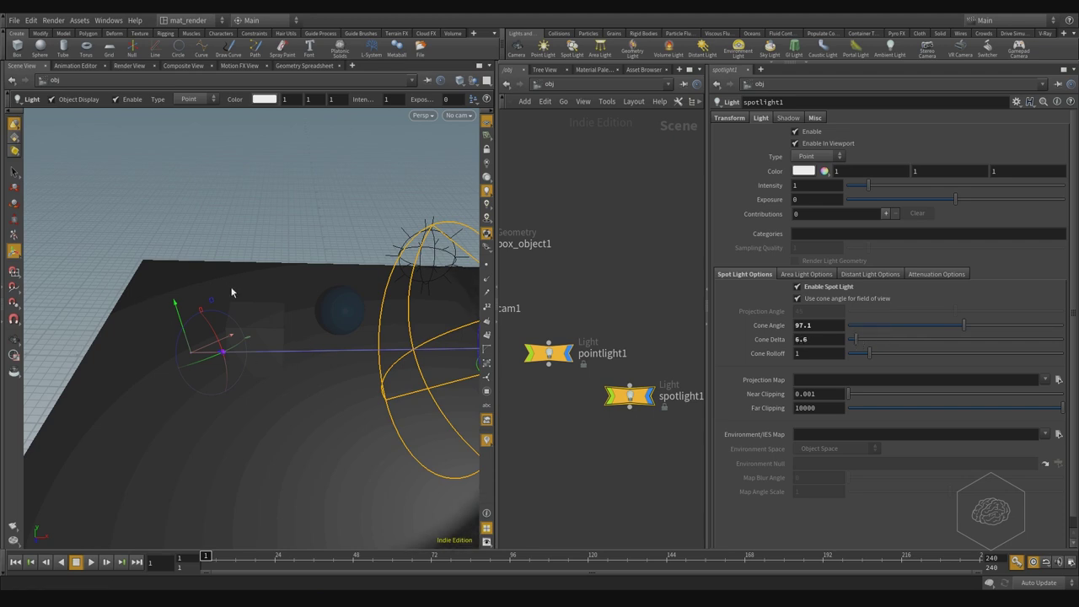
{"action": "left_click_drag", "start_coordinate": [286, 316], "coordinate": [383, 327], "text": "alt"}
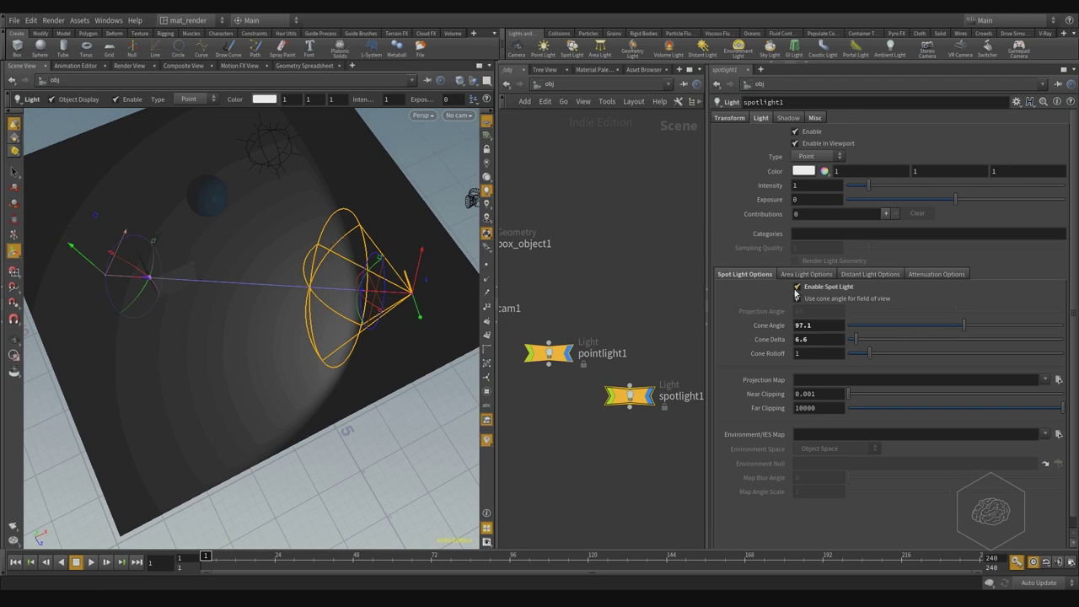
{"action": "left_click_drag", "start_coordinate": [855, 338], "coordinate": [878, 342]}
{"action": "left_click", "coordinate": [797, 339]}
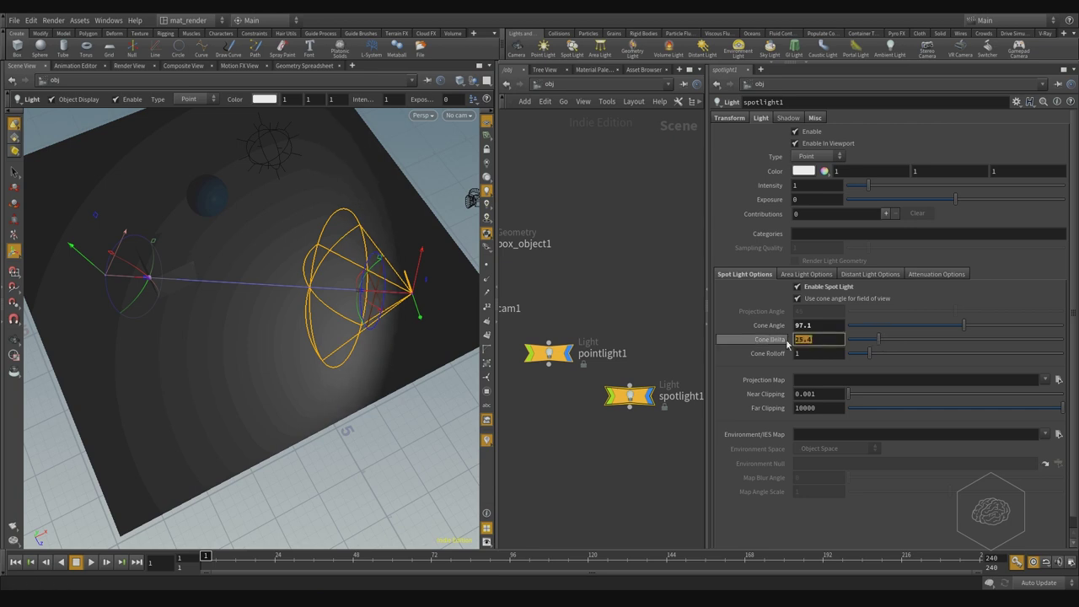
{"action": "type", "text": "10"}
{"action": "key", "text": "Tab"}
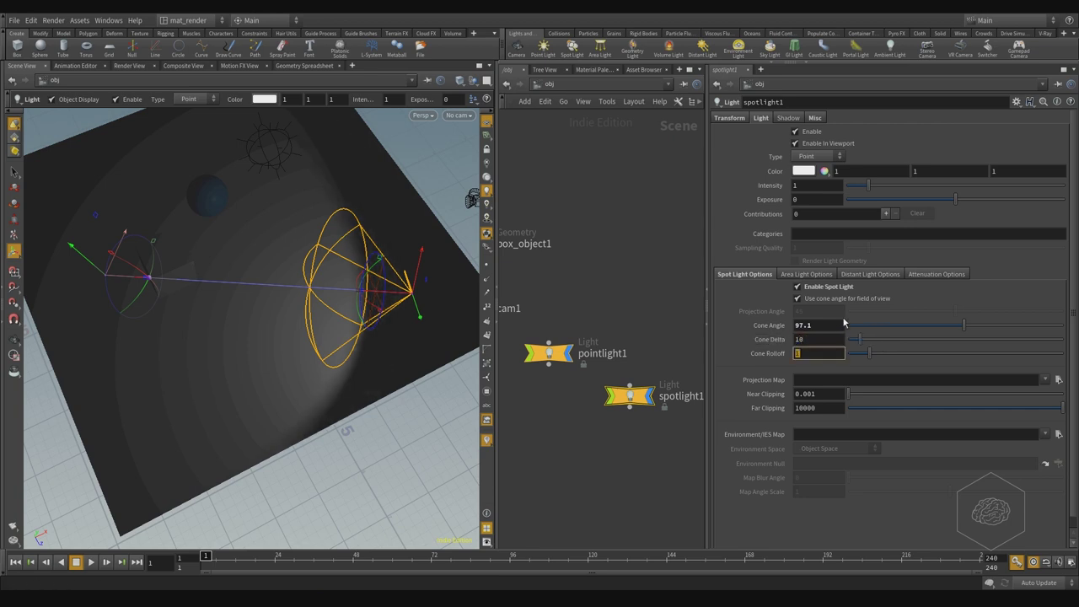
Step: Set the spot light's cone angle to 50, leaving the default cone rolloff of 1
{"action": "left_click_drag", "start_coordinate": [879, 326], "coordinate": [928, 325]}
{"action": "left_click_drag", "start_coordinate": [811, 325], "coordinate": [754, 327]}
{"action": "type", "text": "50"}
{"action": "key", "text": "Return"}
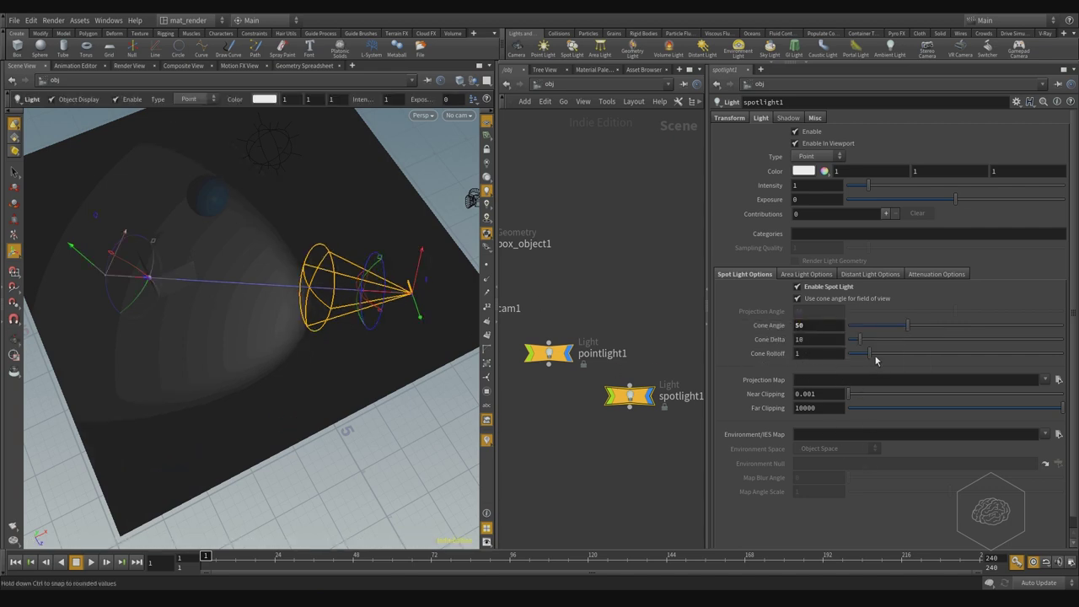
{"action": "key", "text": "ctrl+z"}
{"action": "left_click_drag", "start_coordinate": [323, 279], "coordinate": [322, 253], "text": "alt"}
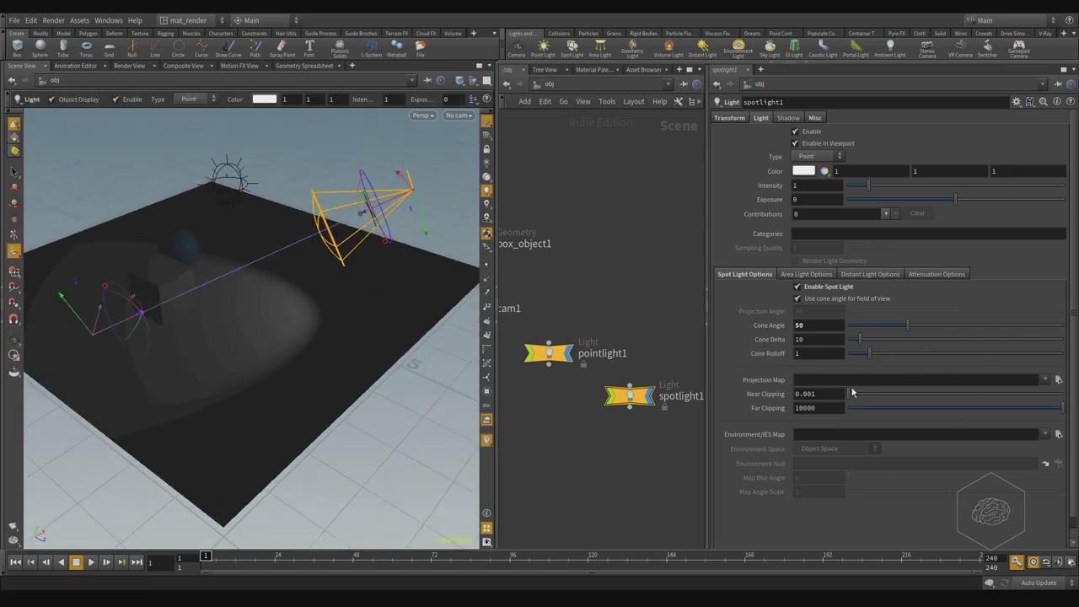
Step: Look through the spot light's area, distant and attenuation options and return to its spot light options
{"action": "left_click", "coordinate": [805, 274]}
{"action": "left_click", "coordinate": [884, 275]}
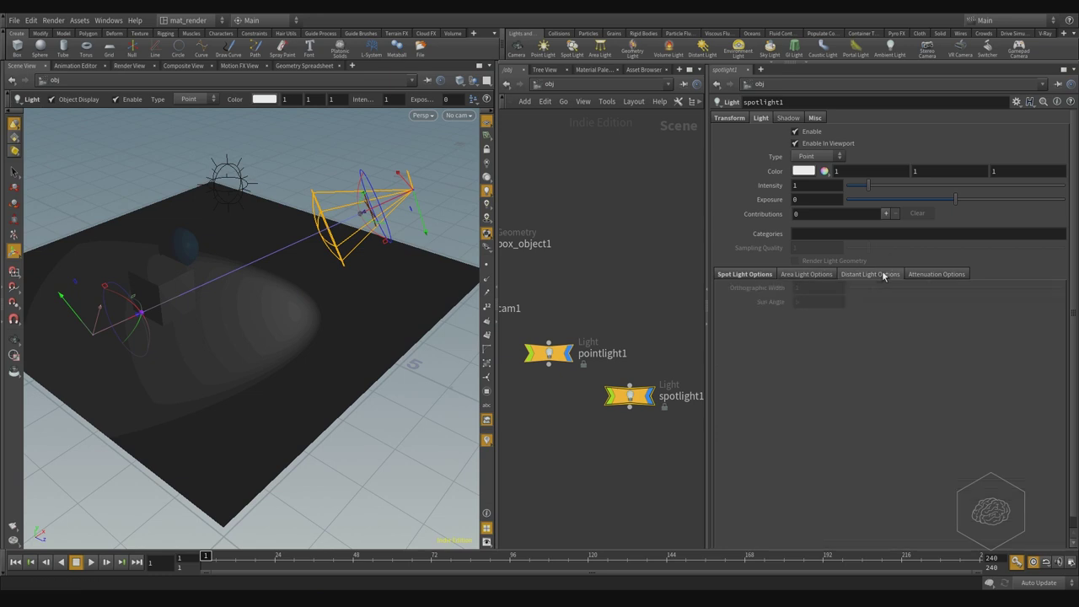
{"action": "left_click", "coordinate": [929, 277]}
{"action": "left_click", "coordinate": [756, 272]}
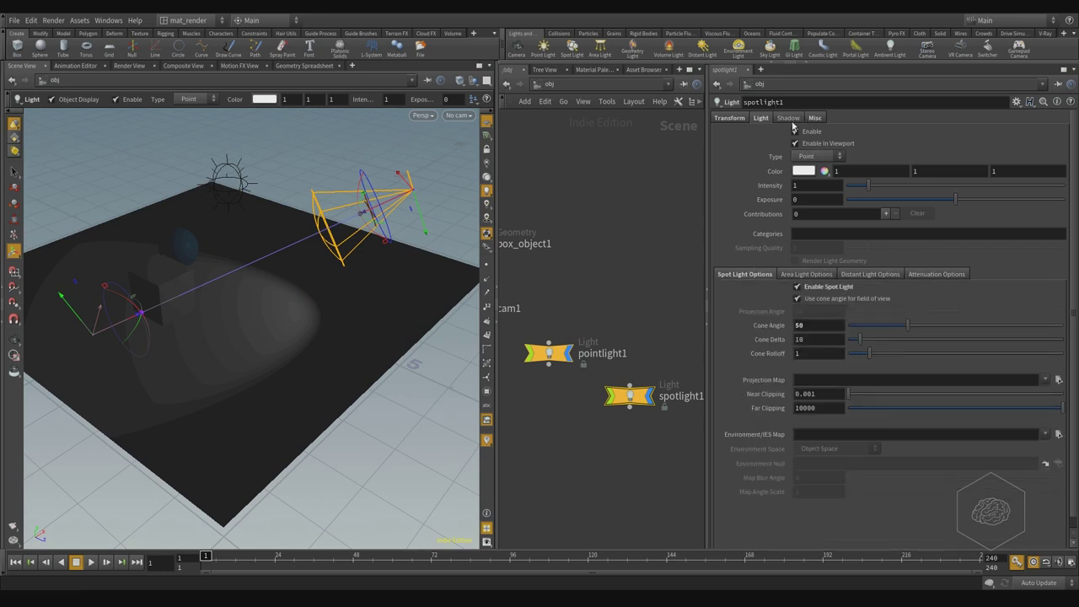
Step: Review the spot light's available shadow types and keep Ray-Traced Shadows
{"action": "left_click", "coordinate": [789, 118]}
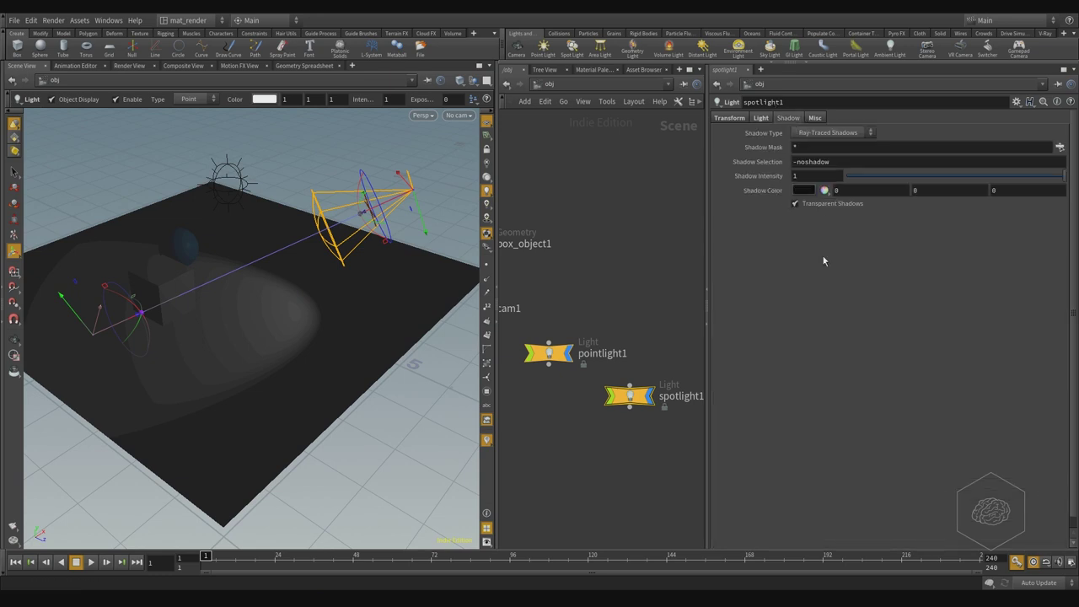
{"action": "left_click", "coordinate": [869, 133]}
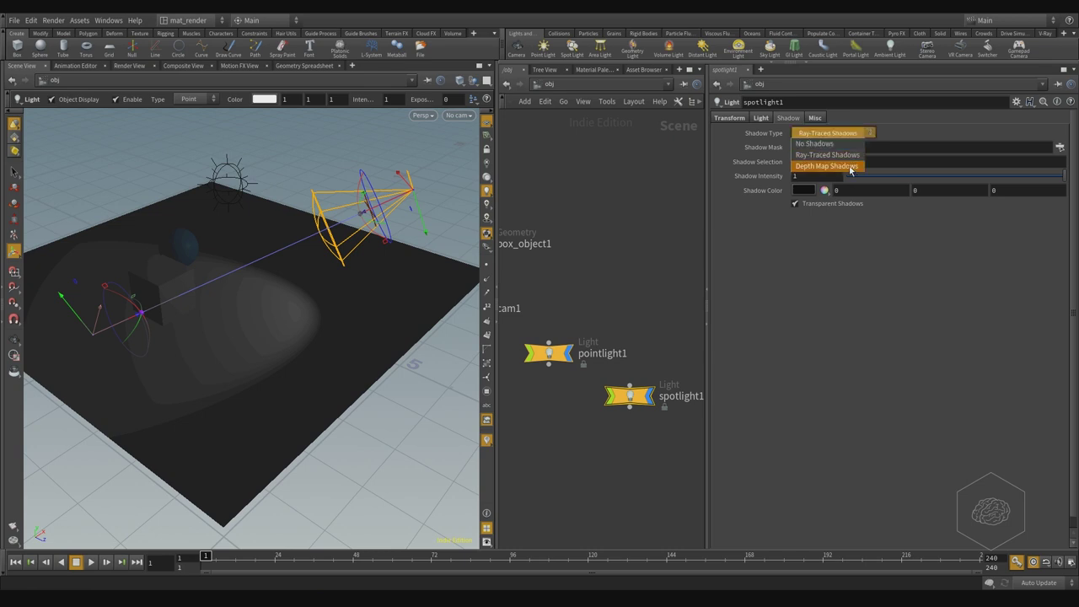
{"action": "left_click", "coordinate": [826, 155]}
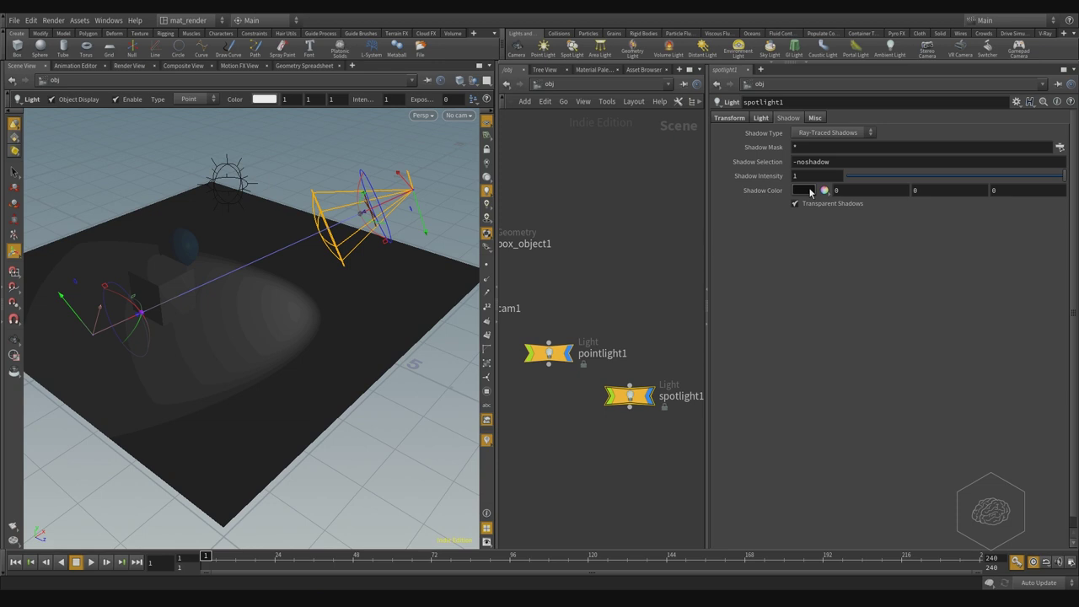
{"action": "left_click_drag", "start_coordinate": [428, 220], "coordinate": [420, 195], "text": "alt"}
{"action": "middle_click_drag", "start_coordinate": [221, 353], "coordinate": [274, 386], "text": "alt"}
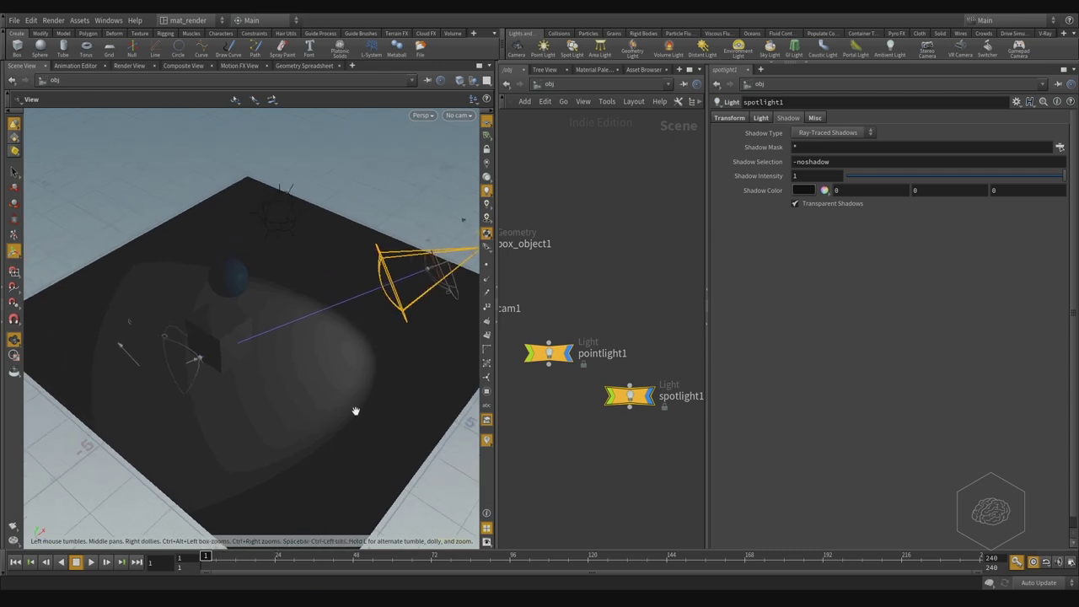
{"action": "middle_click_drag", "start_coordinate": [379, 387], "coordinate": [319, 424], "text": "alt"}
{"action": "left_click_drag", "start_coordinate": [319, 423], "coordinate": [345, 349]}
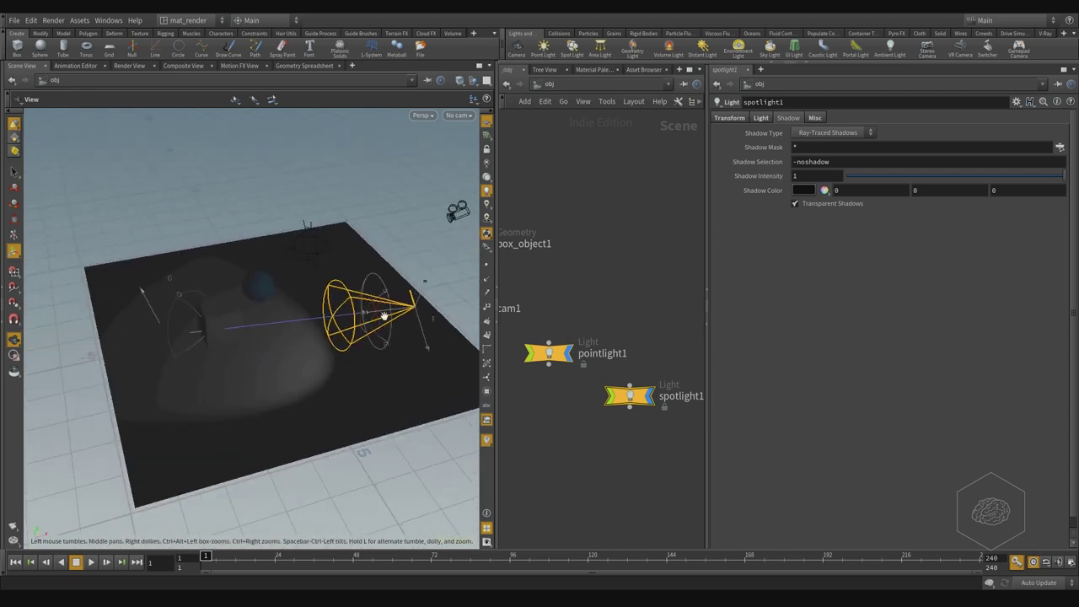
Step: Look at the scene through cam1 and show its render
{"action": "key", "text": "Return"}
{"action": "left_click", "coordinate": [455, 115]}
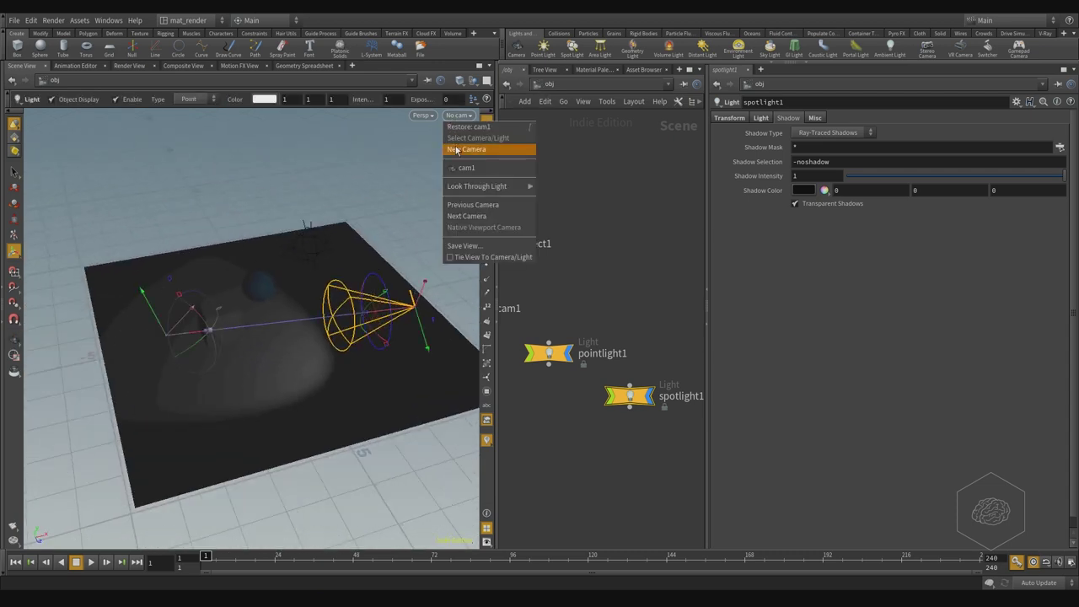
{"action": "left_click", "coordinate": [460, 165]}
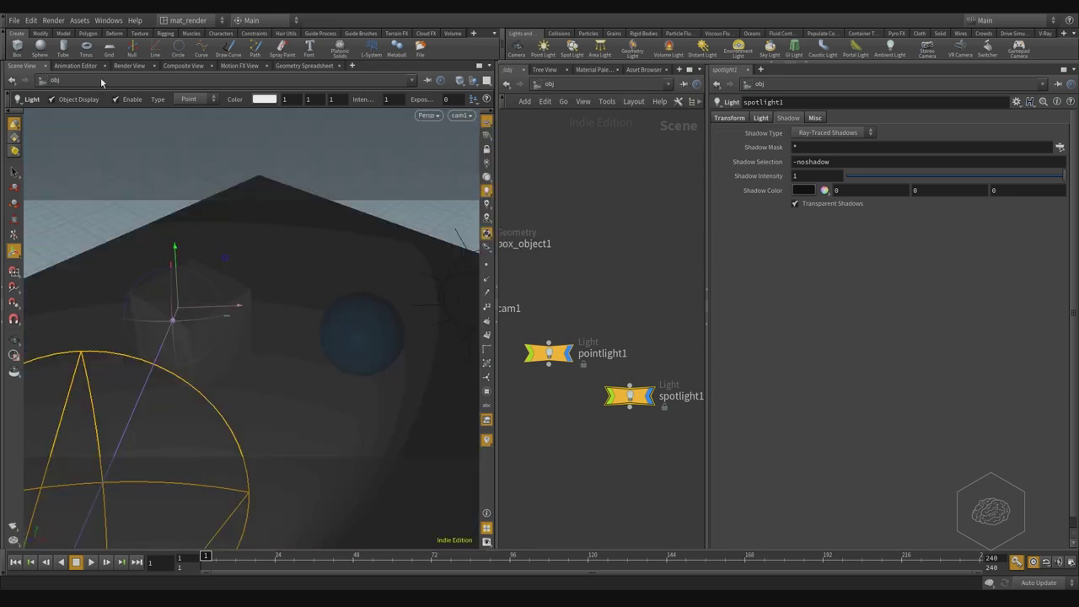
{"action": "left_click", "coordinate": [129, 66]}
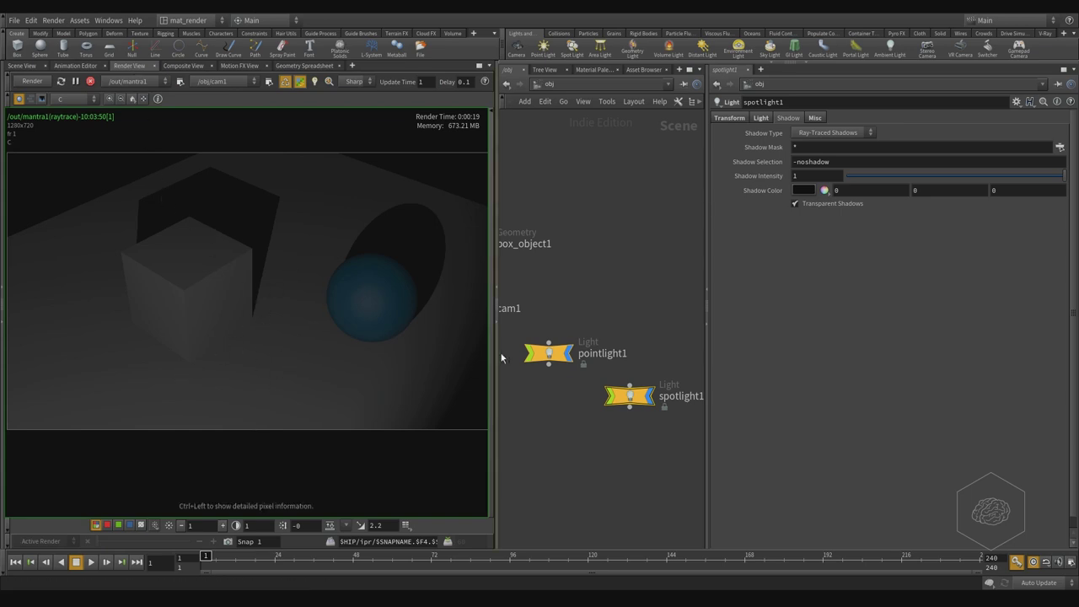
Step: Set spotlight1's intensity to 10 in its light parameters
{"action": "left_click_drag", "start_coordinate": [591, 314], "coordinate": [543, 416]}
{"action": "left_click", "coordinate": [628, 395]}
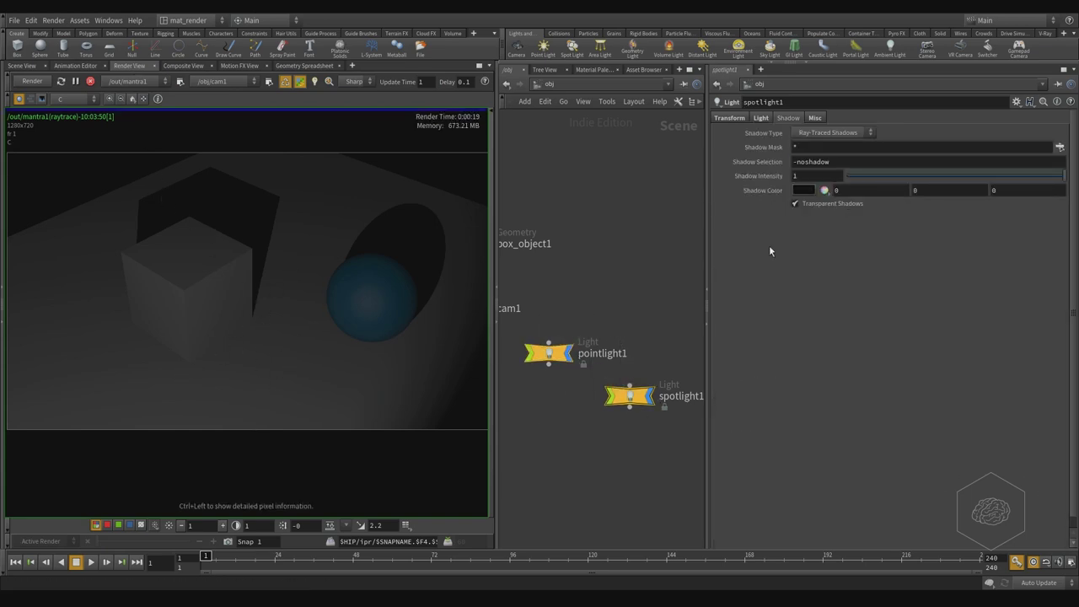
{"action": "left_click", "coordinate": [730, 118]}
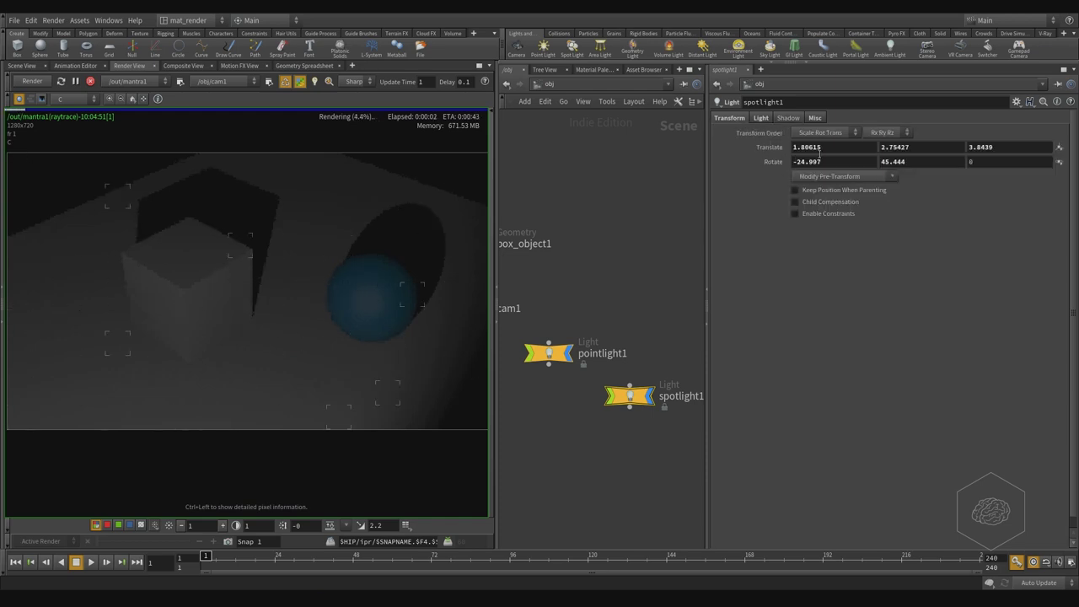
{"action": "left_click", "coordinate": [760, 118]}
{"action": "left_click", "coordinate": [816, 185]}
{"action": "type", "text": "0"}
{"action": "key", "text": "Return"}
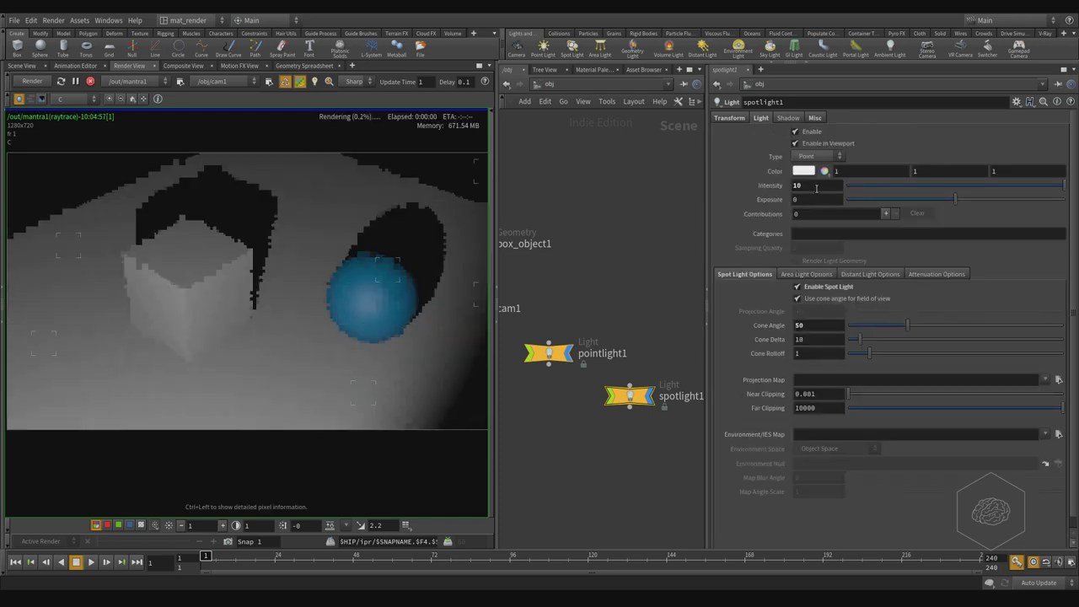
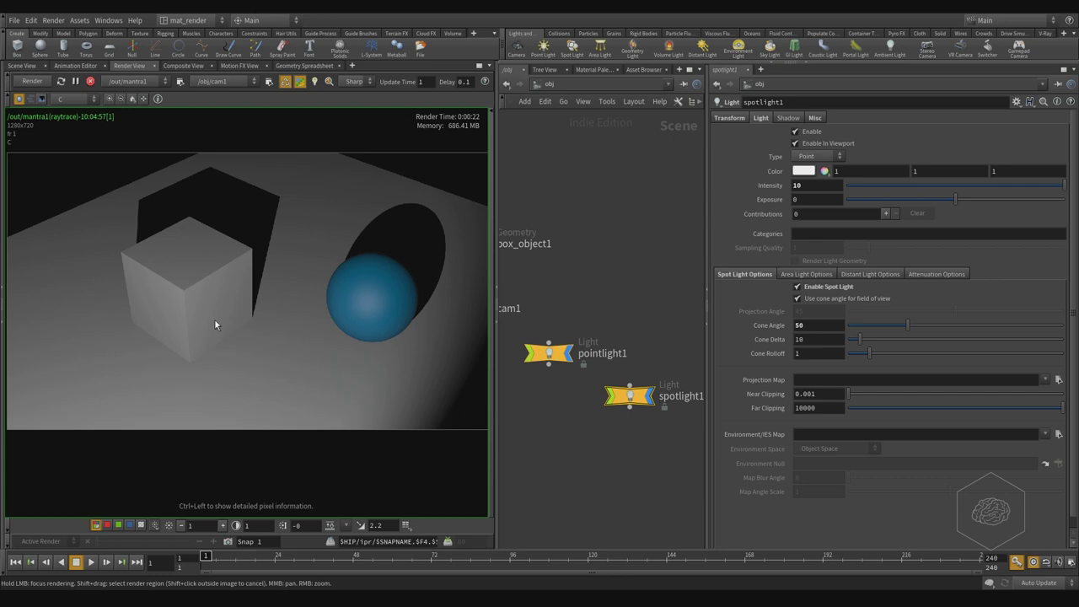
Step: Inspect the rendered cube up close and open the geometry network of box_object1
{"action": "right_click_drag", "start_coordinate": [215, 318], "coordinate": [289, 212]}
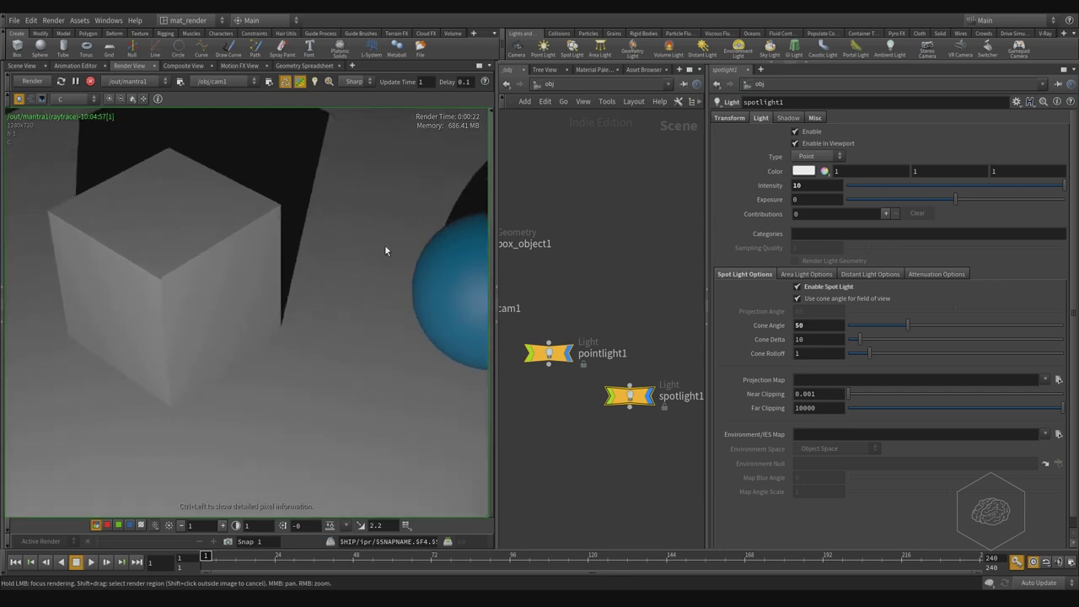
{"action": "middle_click_drag", "start_coordinate": [391, 249], "coordinate": [337, 265]}
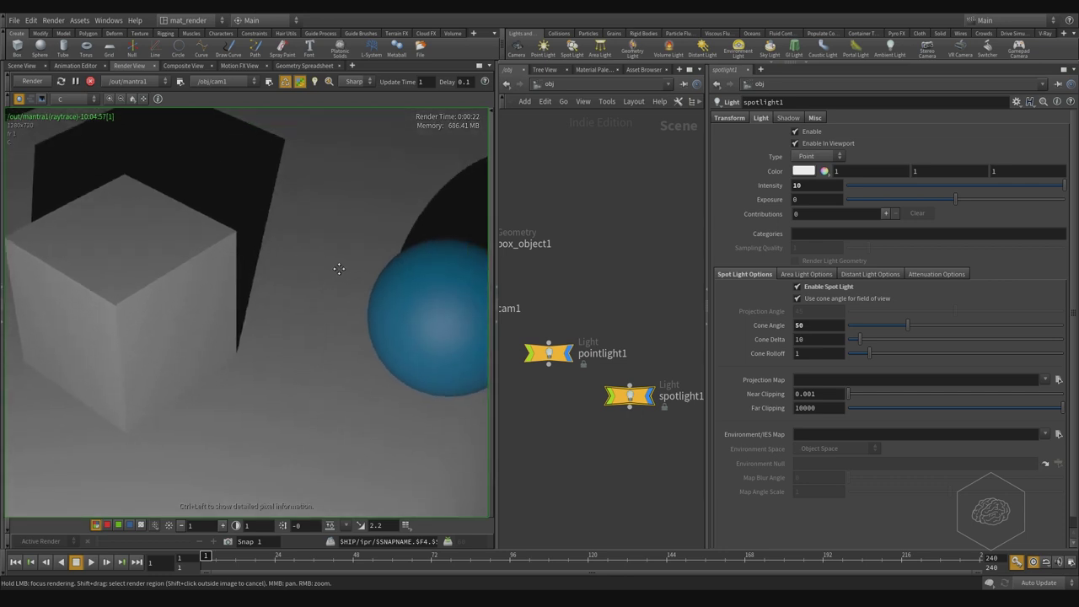
{"action": "left_click", "coordinate": [20, 65]}
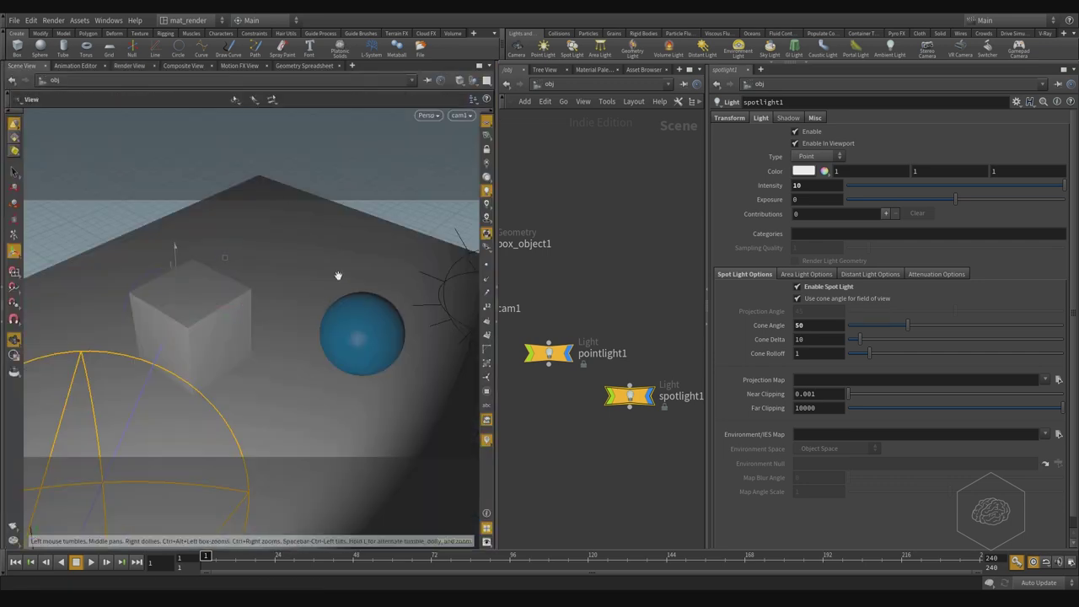
{"action": "left_click_drag", "start_coordinate": [337, 275], "coordinate": [324, 281], "text": "alt"}
{"action": "left_click", "coordinate": [208, 299]}
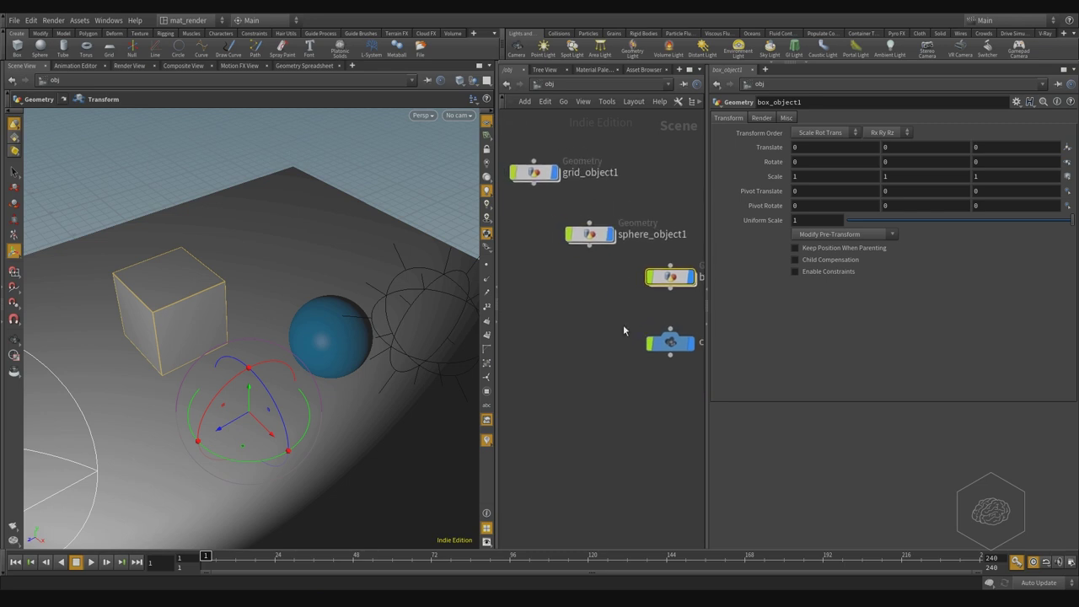
{"action": "double_click", "coordinate": [670, 277]}
{"action": "mouse_move", "coordinate": [552, 324]}
{"action": "left_click_drag", "start_coordinate": [552, 324], "coordinate": [585, 293]}
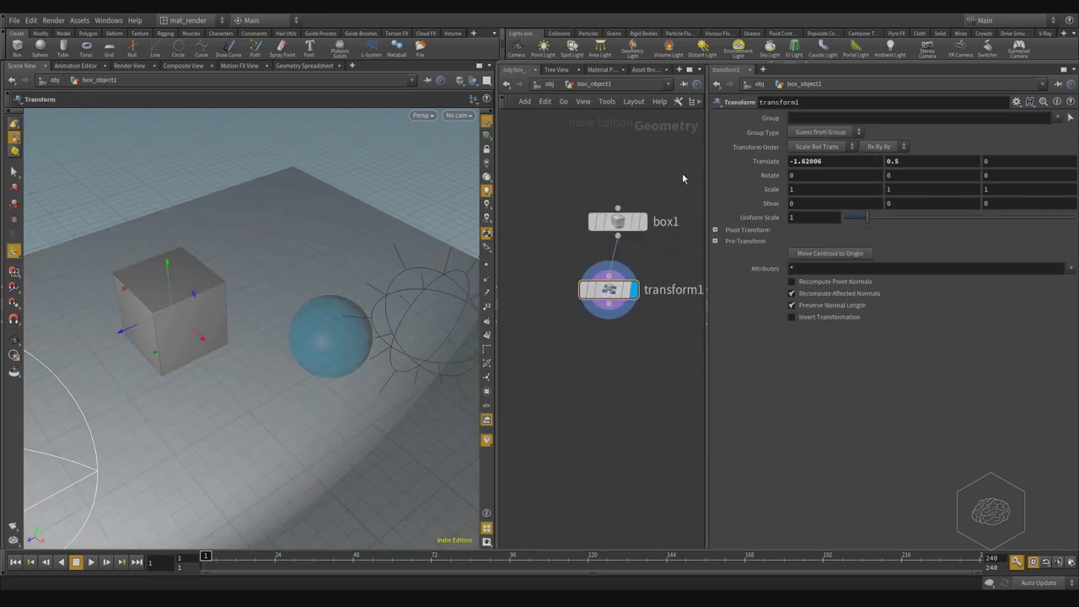
Step: Duplicate the box inside box_object1 as a larger tilted block above the original and merge both boxes
{"action": "left_click", "coordinate": [618, 224]}
{"action": "left_click_drag", "start_coordinate": [621, 226], "coordinate": [540, 217], "text": "alt"}
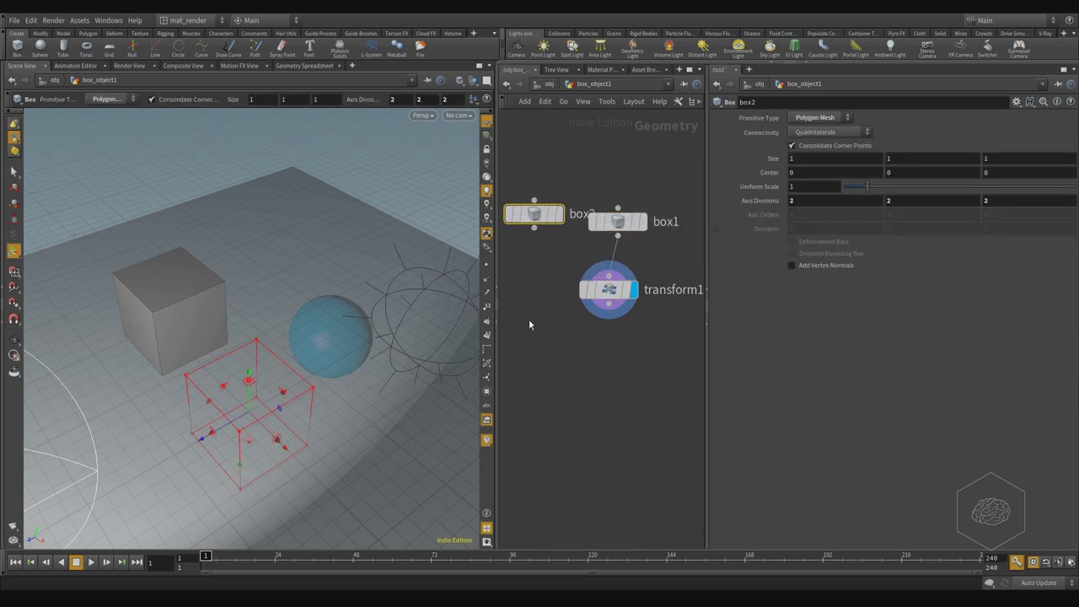
{"action": "middle_click_drag", "start_coordinate": [528, 319], "coordinate": [608, 286]}
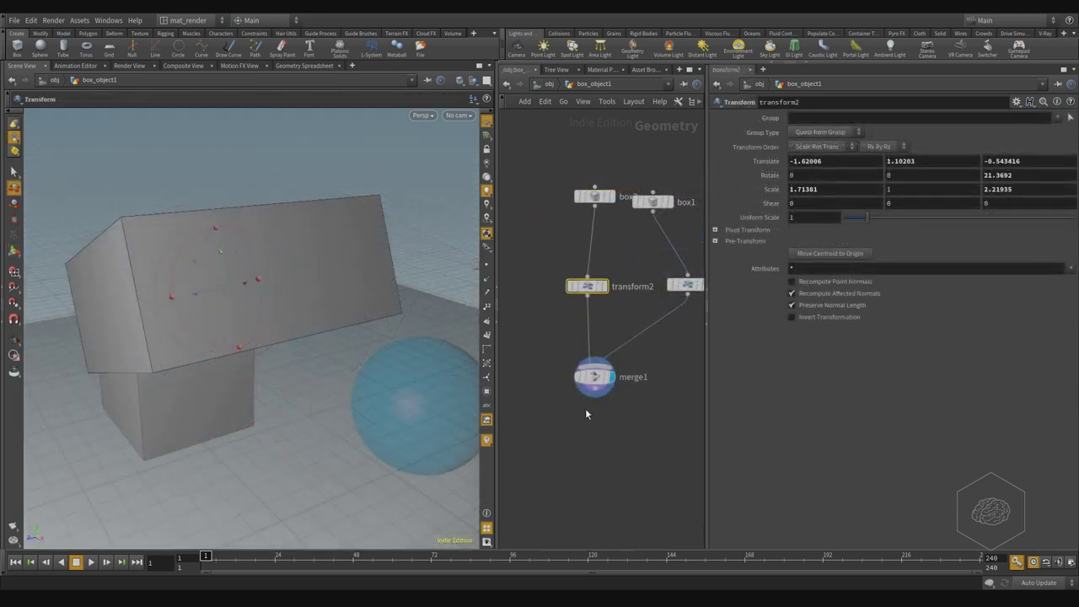
{"action": "left_click", "coordinate": [586, 414]}
{"action": "left_click", "coordinate": [549, 84]}
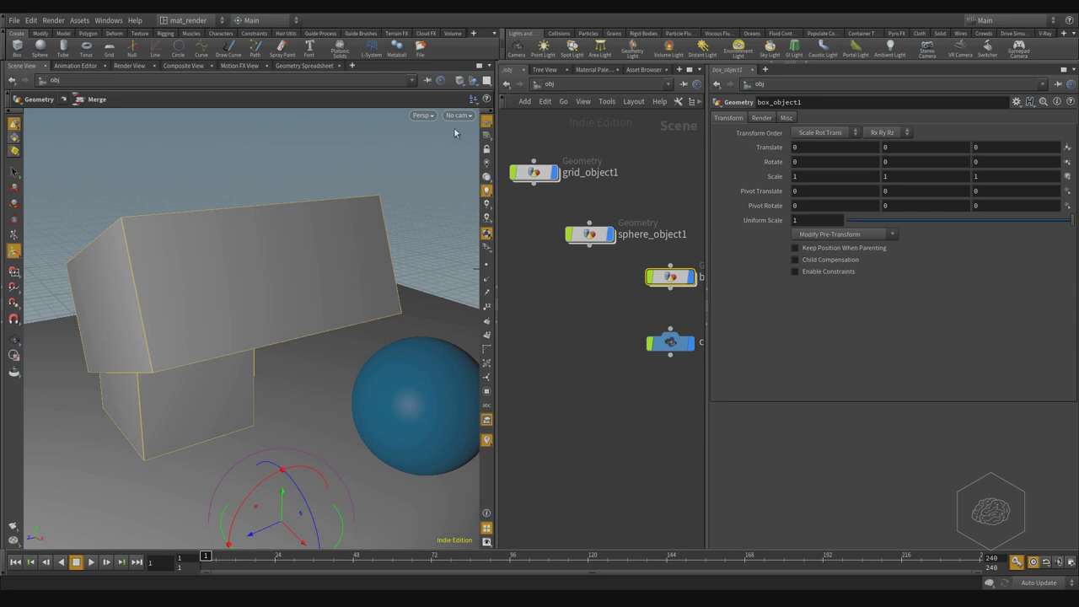
Step: Reframe cam1 on the two boxes from a low angle and move the sphere to -2.07895 in Z for a new render
{"action": "left_click", "coordinate": [94, 66]}
{"action": "left_click", "coordinate": [129, 65]}
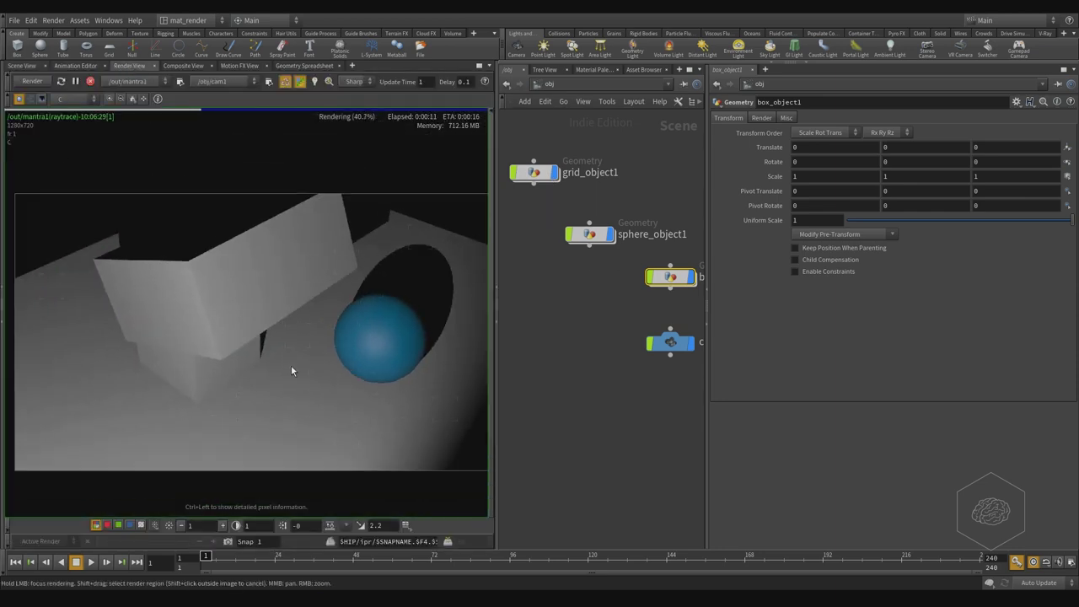
{"action": "left_click", "coordinate": [32, 66]}
{"action": "left_click", "coordinate": [459, 115]}
{"action": "left_click", "coordinate": [495, 171]}
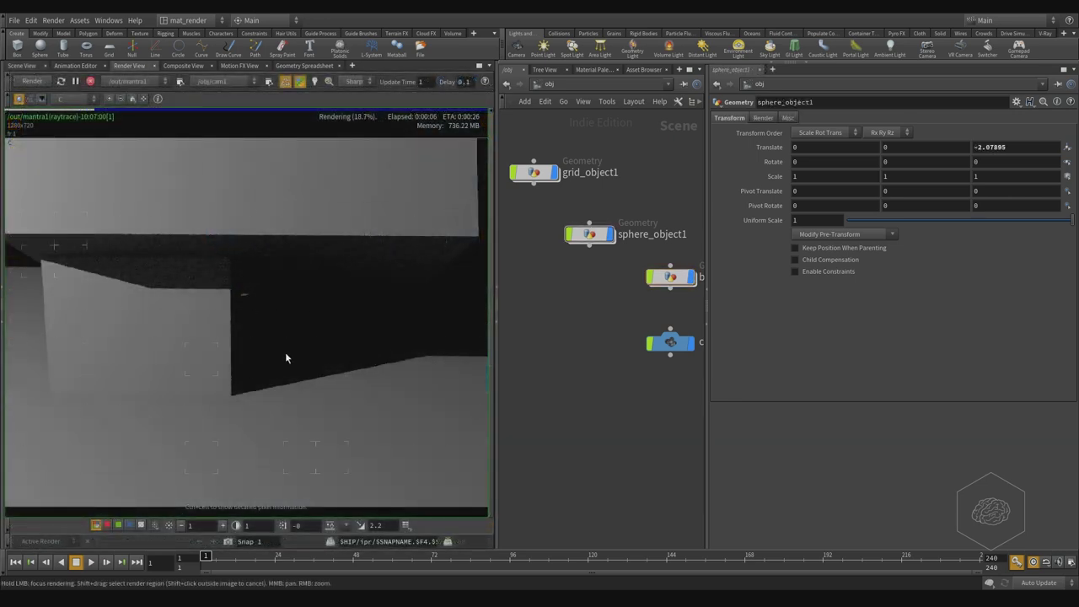
{"action": "scroll", "coordinate": [295, 343], "scroll_direction": "down", "scroll_amount": 1}
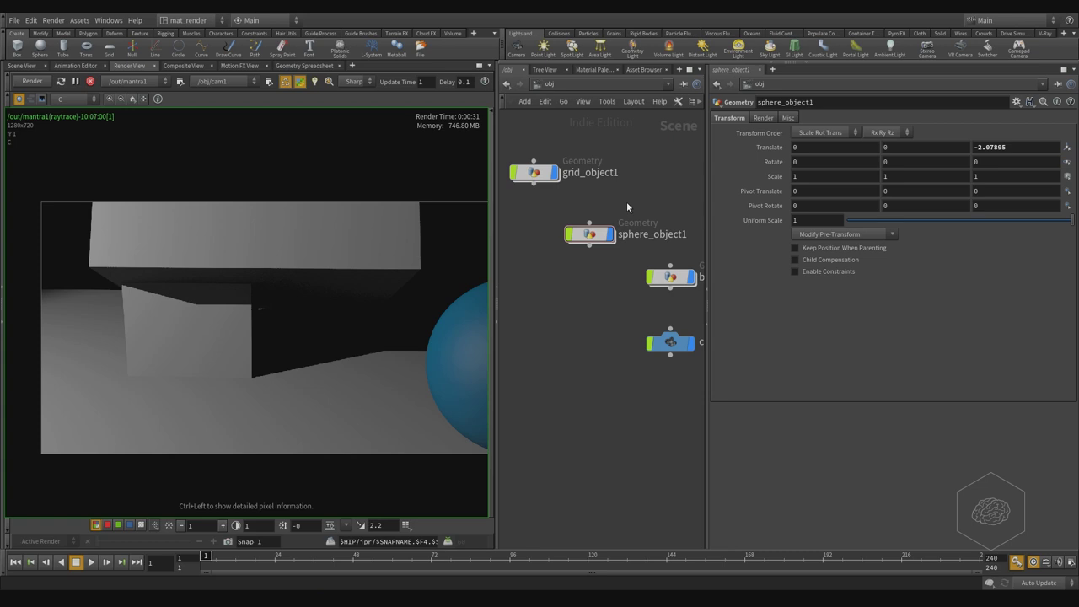
Step: Enable pointlight1 again for the render and the viewport
{"action": "middle_click_drag", "start_coordinate": [630, 168], "coordinate": [552, 162]}
{"action": "scroll", "coordinate": [552, 221], "scroll_direction": "down", "scroll_amount": 3}
{"action": "middle_click_drag", "start_coordinate": [653, 316], "coordinate": [559, 237]}
{"action": "left_click_drag", "start_coordinate": [559, 235], "coordinate": [527, 295]}
{"action": "left_click", "coordinate": [807, 144]}
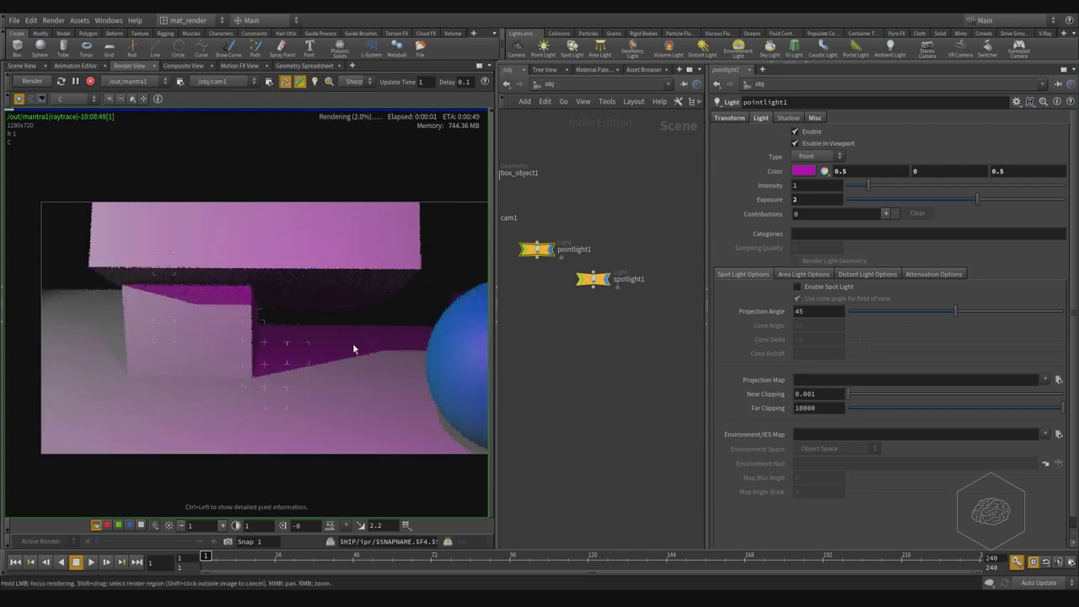
Step: Unlock the camera from the viewport and leave cam1 to view the point light from a free angle
{"action": "left_click", "coordinate": [22, 65]}
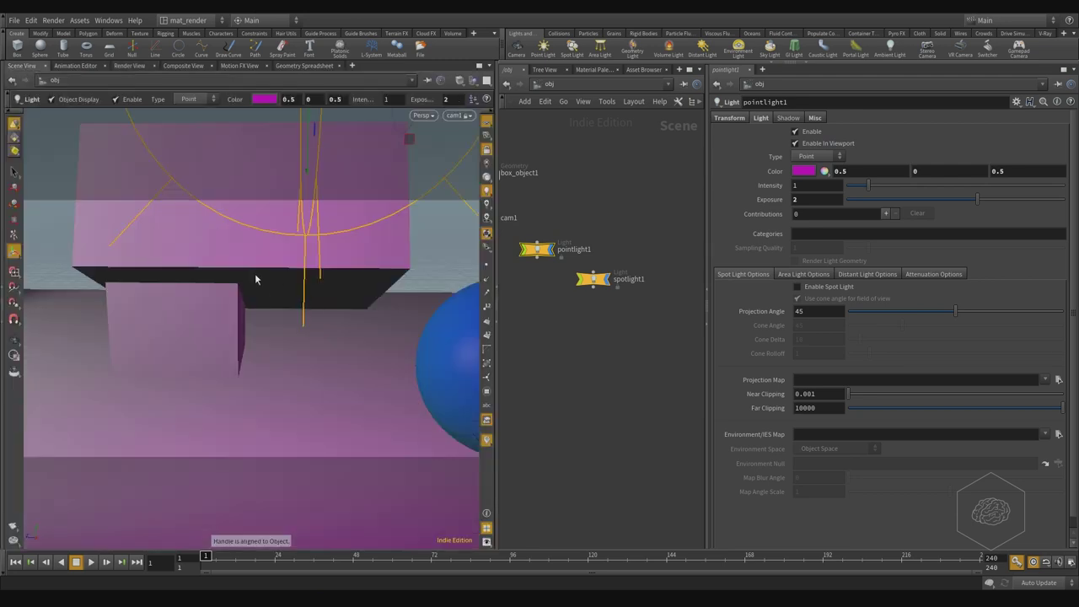
{"action": "key", "text": "f"}
{"action": "scroll", "coordinate": [254, 271], "scroll_direction": "up", "scroll_amount": 6}
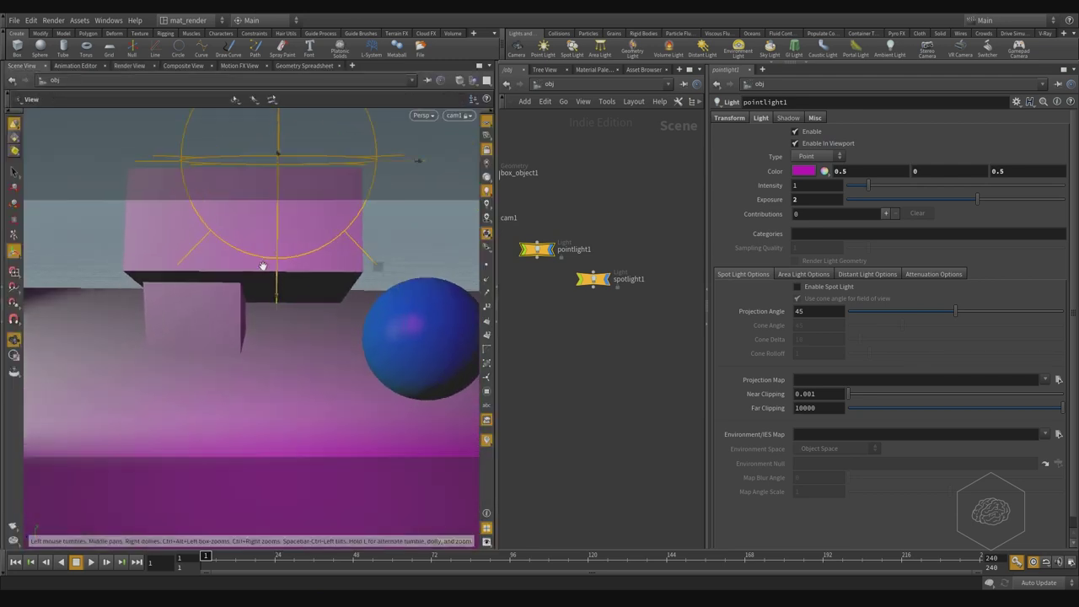
{"action": "scroll", "coordinate": [273, 290], "scroll_direction": "down", "scroll_amount": 5}
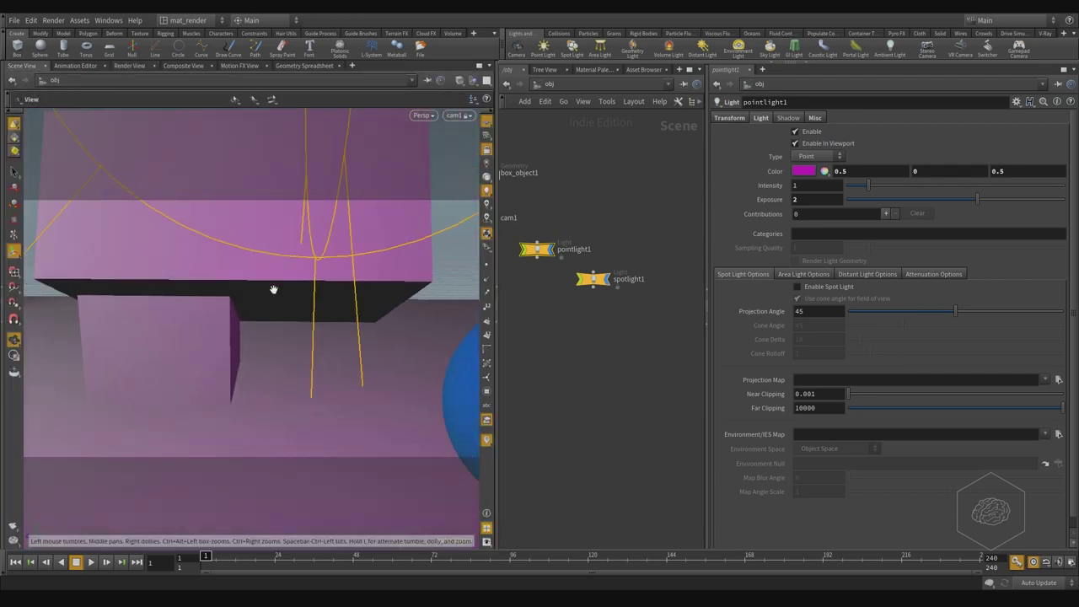
{"action": "key", "text": "Return"}
{"action": "left_click", "coordinate": [486, 150]}
{"action": "left_click_drag", "start_coordinate": [289, 264], "coordinate": [250, 245]}
{"action": "key", "text": "Return"}
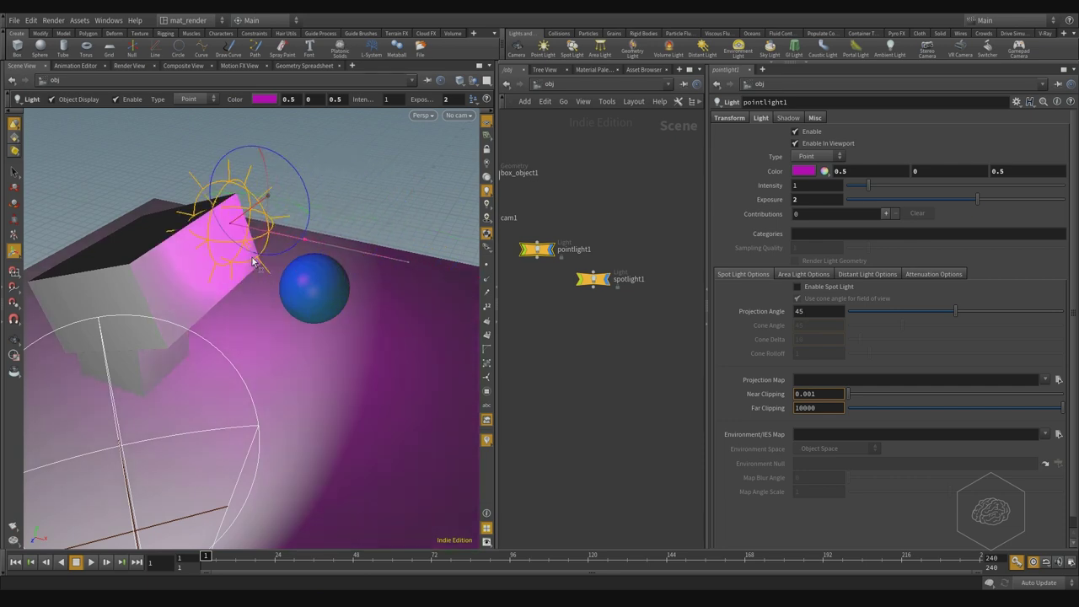
Step: Lower the point light from beside the upper block to below it
{"action": "key", "text": "Escape"}
{"action": "left_click_drag", "start_coordinate": [261, 291], "coordinate": [229, 264]}
{"action": "right_click_drag", "start_coordinate": [228, 264], "coordinate": [238, 187]}
{"action": "key", "text": "Return"}
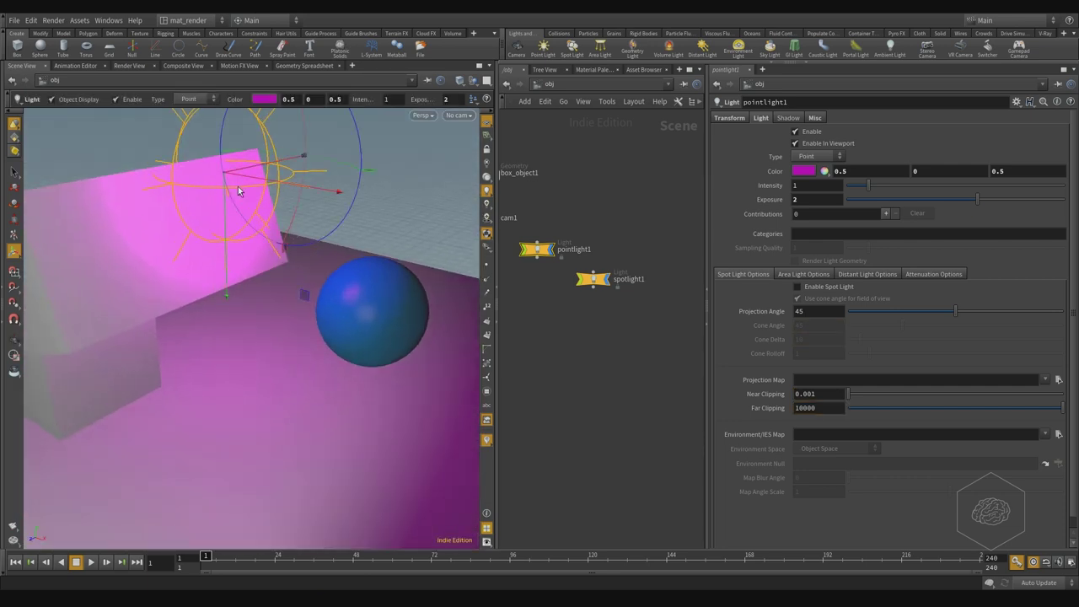
{"action": "left_click_drag", "start_coordinate": [226, 210], "coordinate": [257, 396]}
Step: Shift the point light sideways into the gap beneath the overhanging block, next to the lower box
{"action": "key", "text": "Escape"}
{"action": "right_click_drag", "start_coordinate": [385, 251], "coordinate": [413, 259]}
{"action": "left_click_drag", "start_coordinate": [351, 264], "coordinate": [191, 255]}
{"action": "middle_click_drag", "start_coordinate": [190, 255], "coordinate": [261, 306]}
{"action": "middle_click_drag", "start_coordinate": [322, 279], "coordinate": [265, 296]}
{"action": "key", "text": "Return"}
{"action": "left_click_drag", "start_coordinate": [298, 343], "coordinate": [273, 339]}
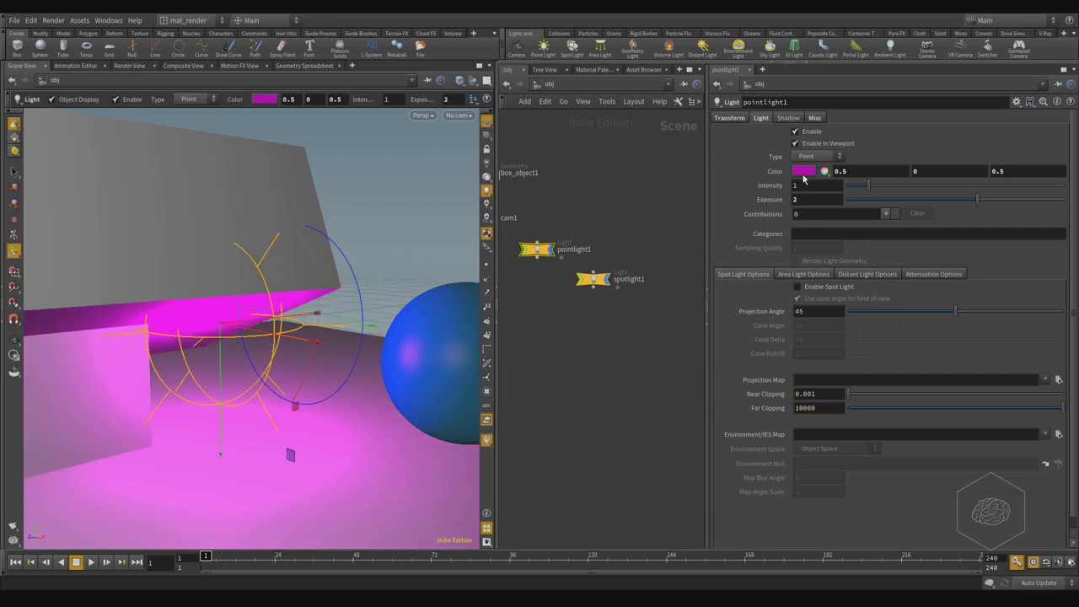
Step: Reduce the point light's exposure to 1 and then 0, and set its intensity to 0.25
{"action": "left_click_drag", "start_coordinate": [804, 199], "coordinate": [773, 205]}
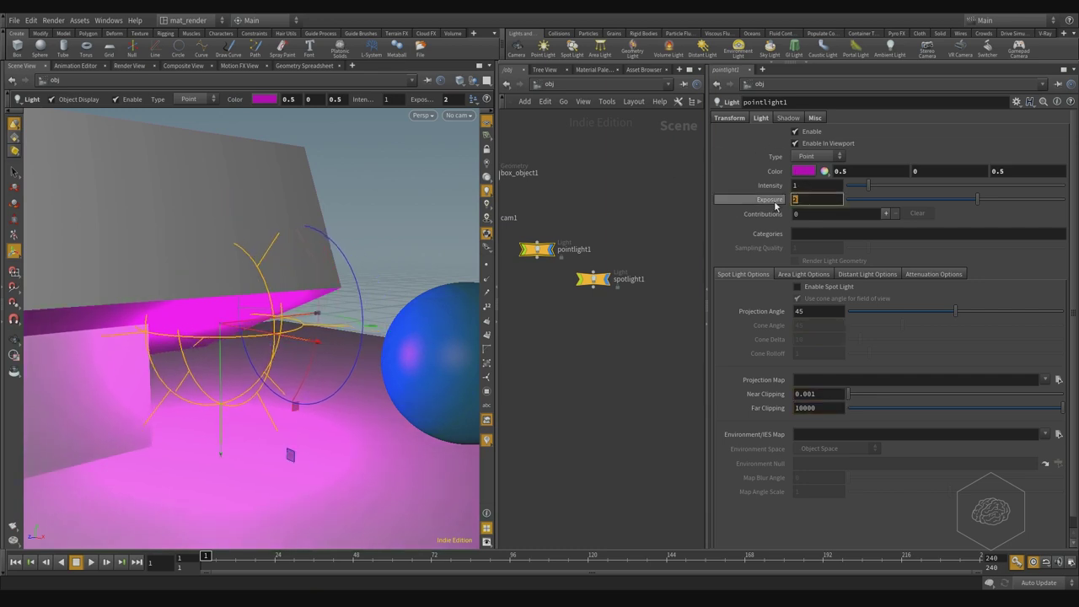
{"action": "type", "text": "1"}
{"action": "key", "text": "Return"}
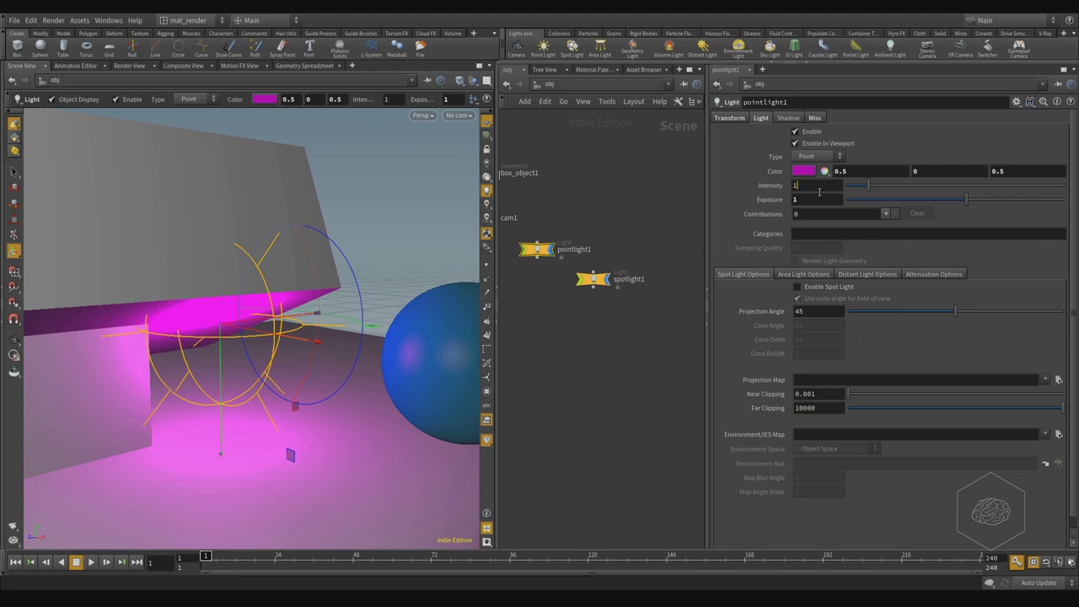
{"action": "type", "text": "0"}
{"action": "key", "text": "Return"}
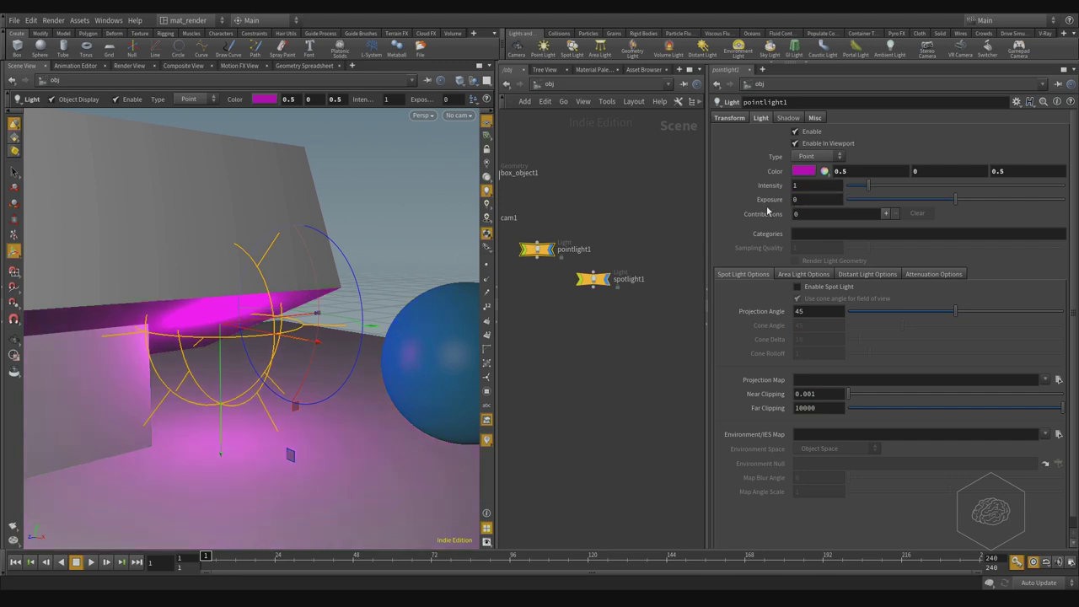
{"action": "left_click_drag", "start_coordinate": [804, 184], "coordinate": [673, 179]}
{"action": "type", "text": "0.25"}
{"action": "key", "text": "Return"}
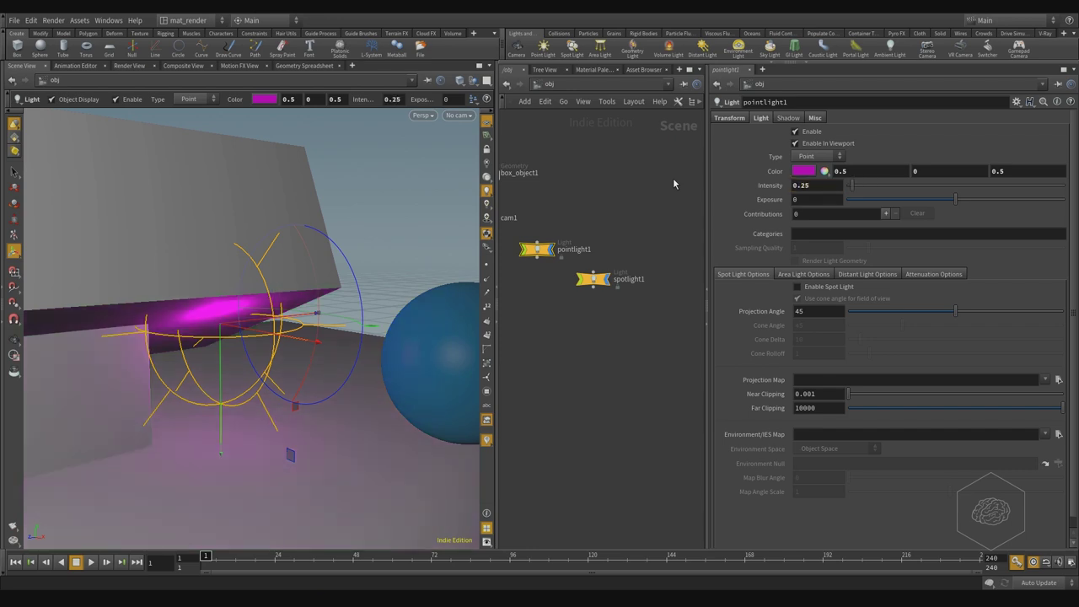
Step: Set the point light's color to white and lower the light slightly toward the floor
{"action": "right_click", "coordinate": [805, 172]}
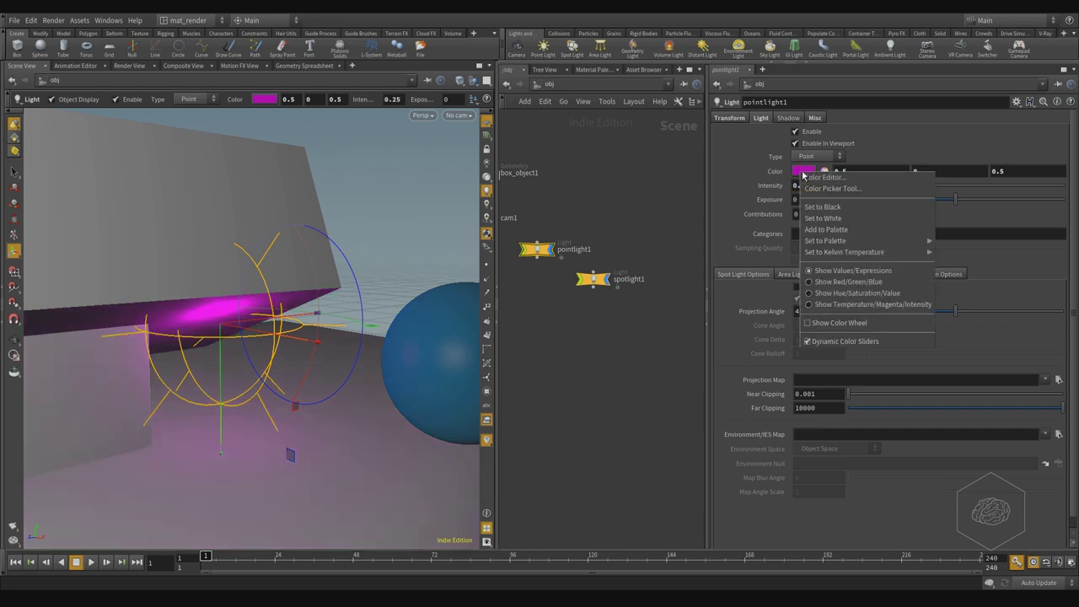
{"action": "left_click", "coordinate": [796, 175]}
{"action": "right_click", "coordinate": [797, 170]}
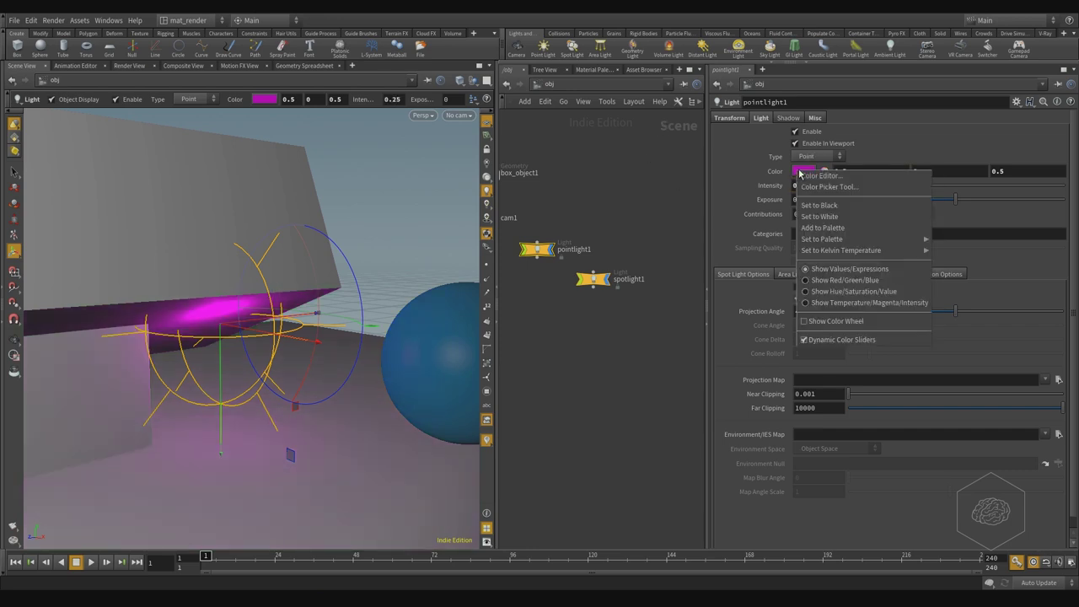
{"action": "left_click", "coordinate": [822, 216]}
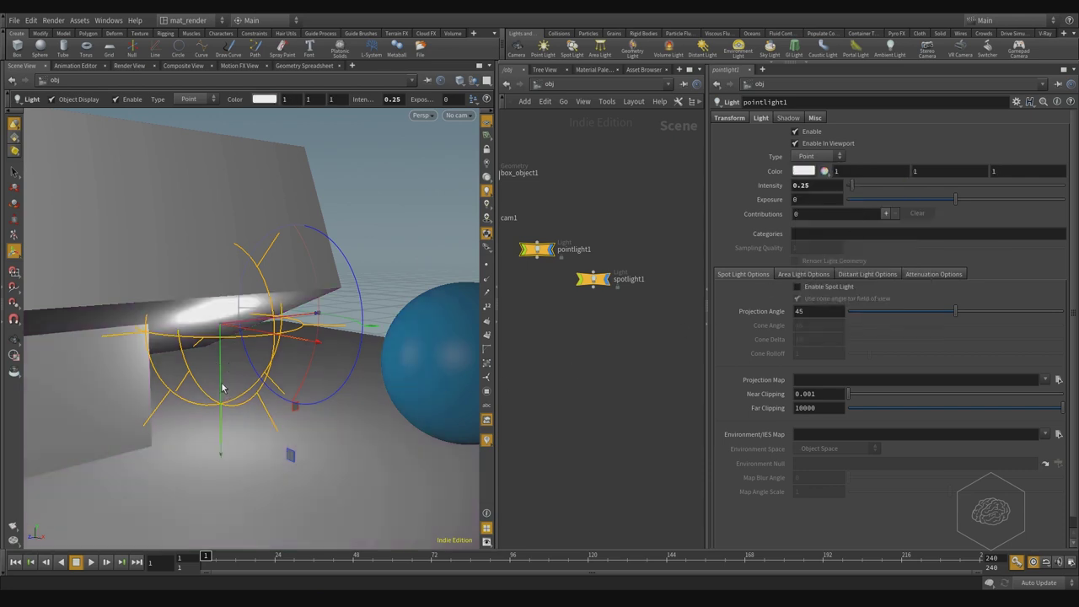
{"action": "left_click_drag", "start_coordinate": [219, 387], "coordinate": [224, 428]}
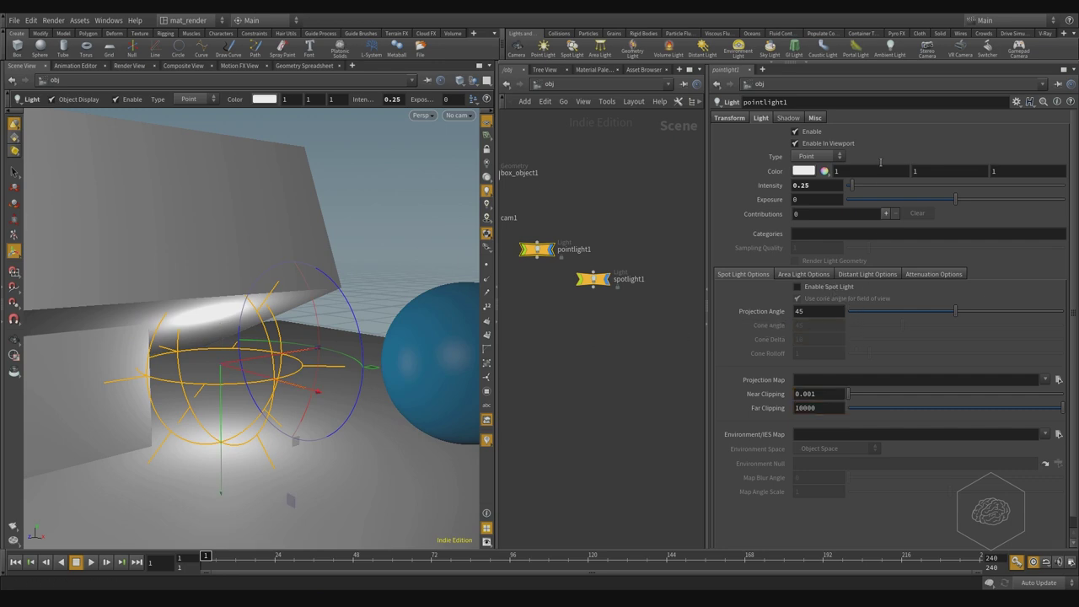
Step: Look through the point light's area, distant and attenuation options
{"action": "left_click", "coordinate": [820, 274]}
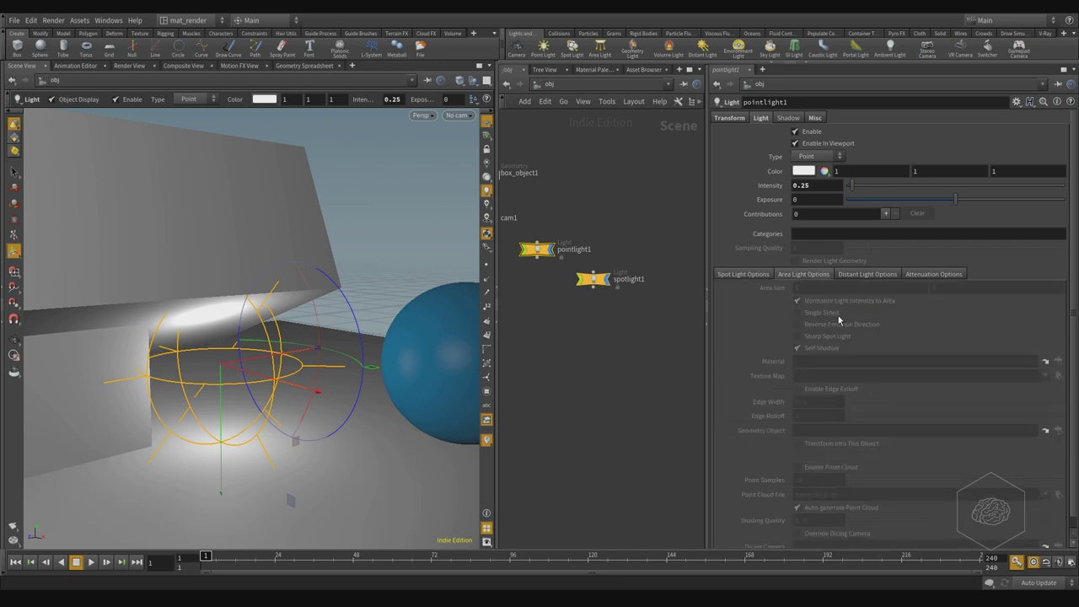
{"action": "scroll", "coordinate": [841, 320], "scroll_direction": "down", "scroll_amount": 1}
{"action": "left_click", "coordinate": [878, 263]}
{"action": "left_click", "coordinate": [940, 262]}
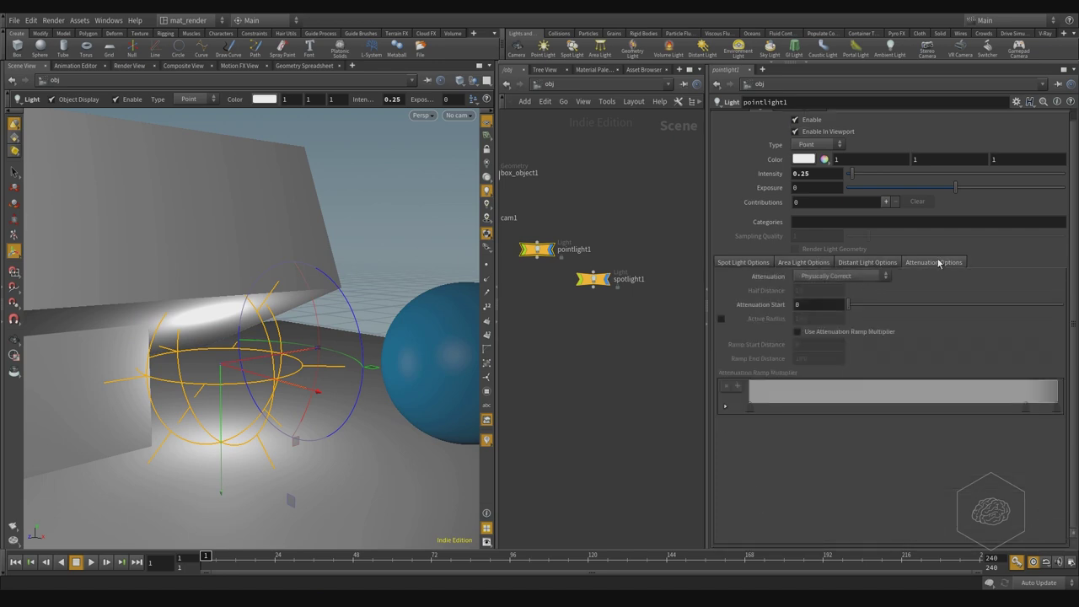
Step: Try attenuation start values of 0.25 and 0.5 on the point light
{"action": "left_click", "coordinate": [729, 262]}
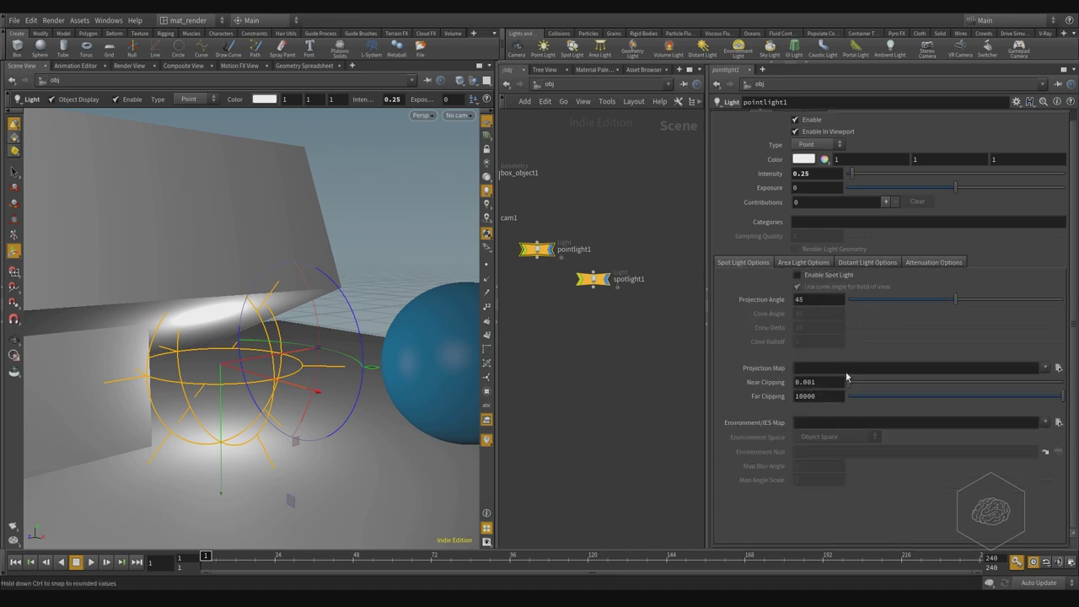
{"action": "left_click", "coordinate": [933, 262]}
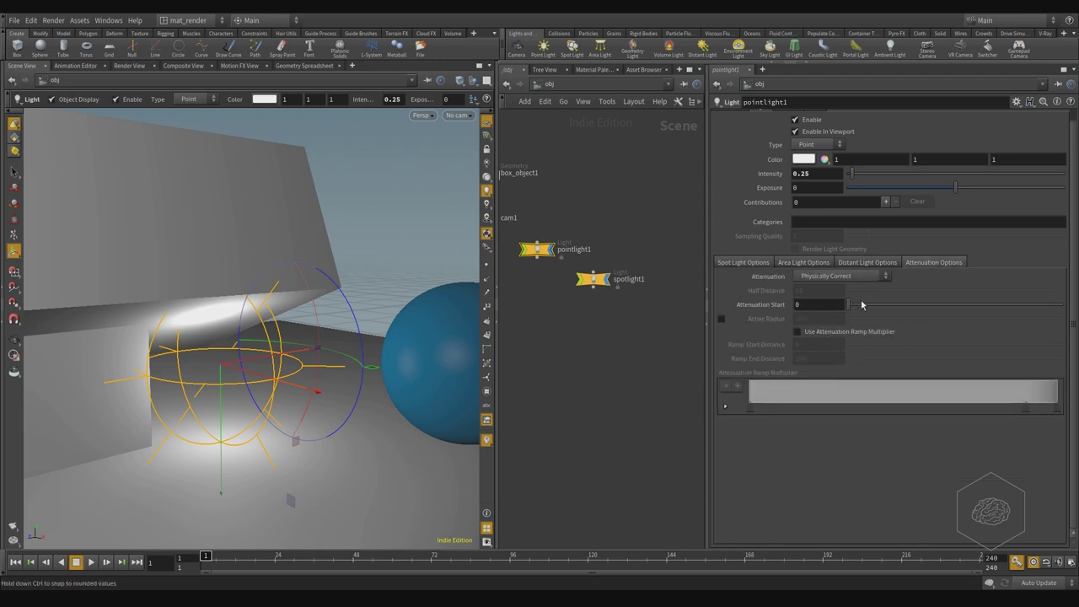
{"action": "left_click_drag", "start_coordinate": [867, 305], "coordinate": [712, 304]}
{"action": "type", "text": "0.25"}
{"action": "key", "text": "Return"}
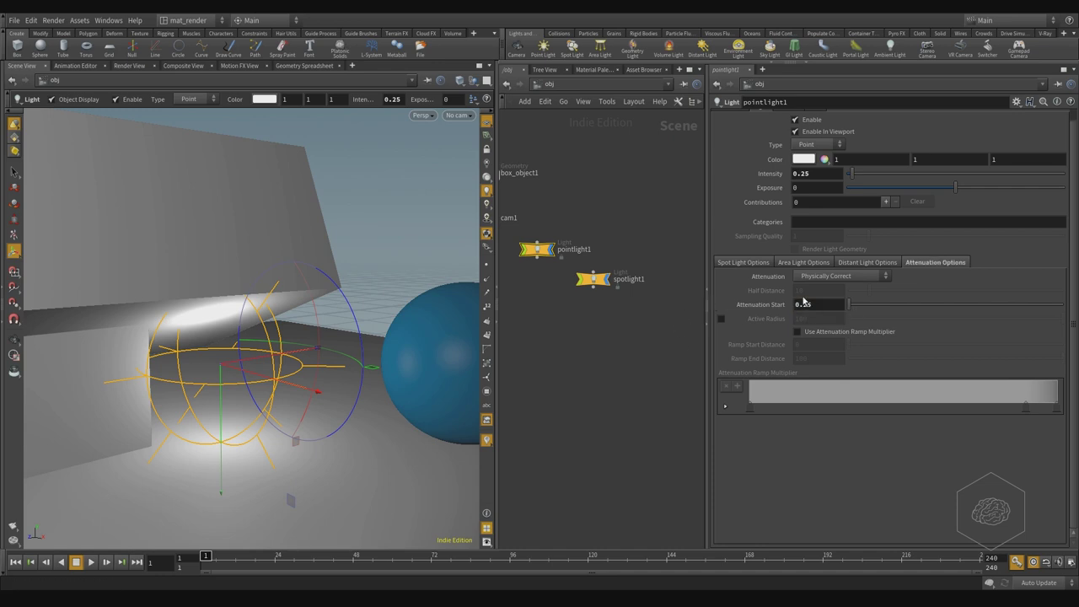
{"action": "left_click_drag", "start_coordinate": [814, 306], "coordinate": [677, 279]}
{"action": "type", "text": "0.5"}
{"action": "key", "text": "Return"}
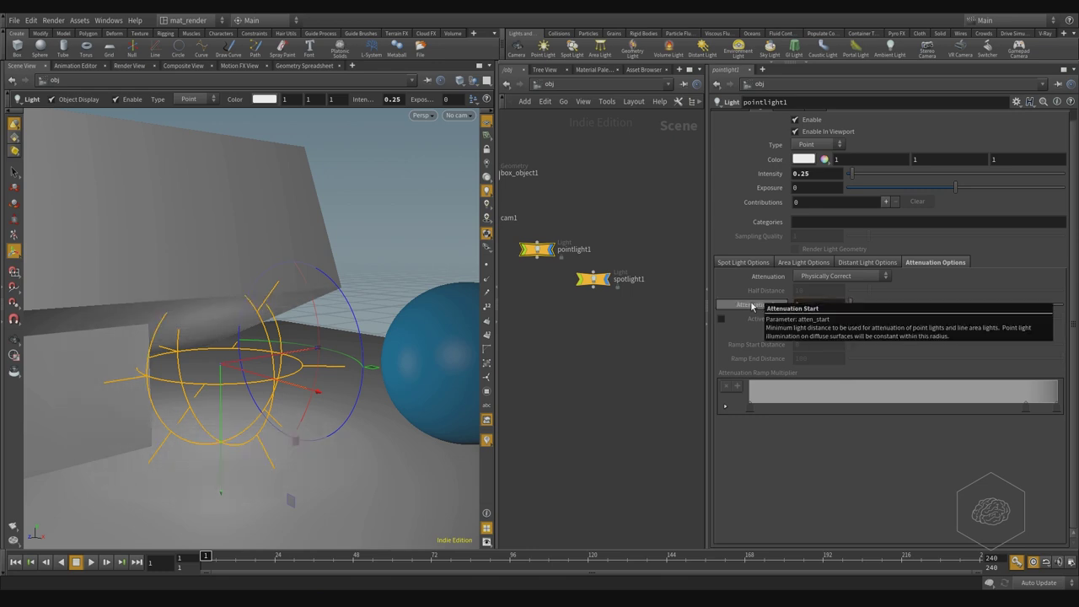
Step: Set the point light's attenuation start to 1.5 and then 1.25
{"action": "left_click", "coordinate": [807, 305]}
{"action": "type", "text": "1."}
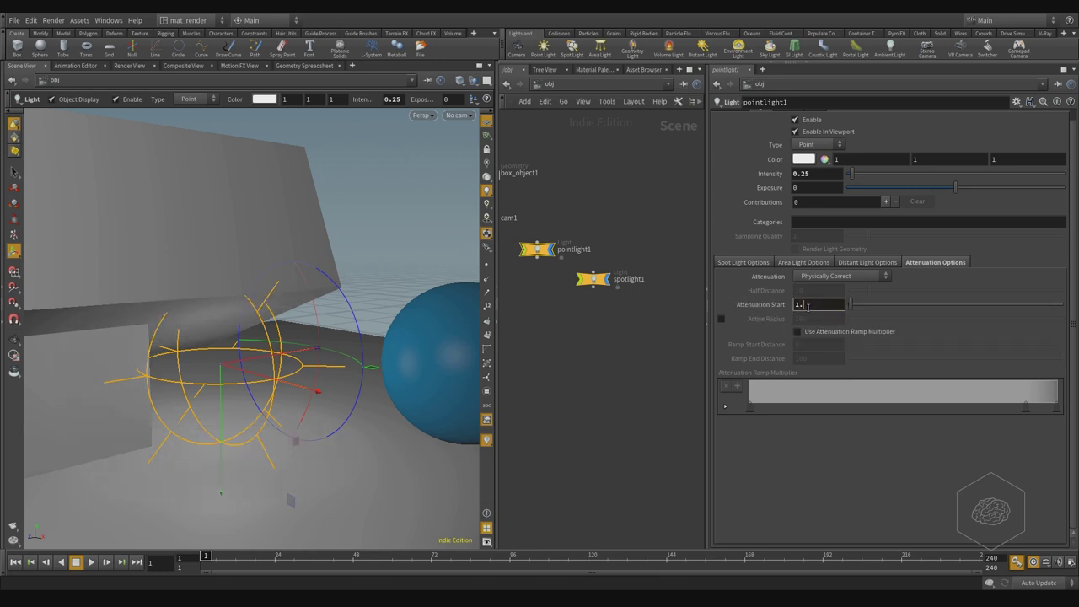
{"action": "type", "text": "5"}
{"action": "key", "text": "Return"}
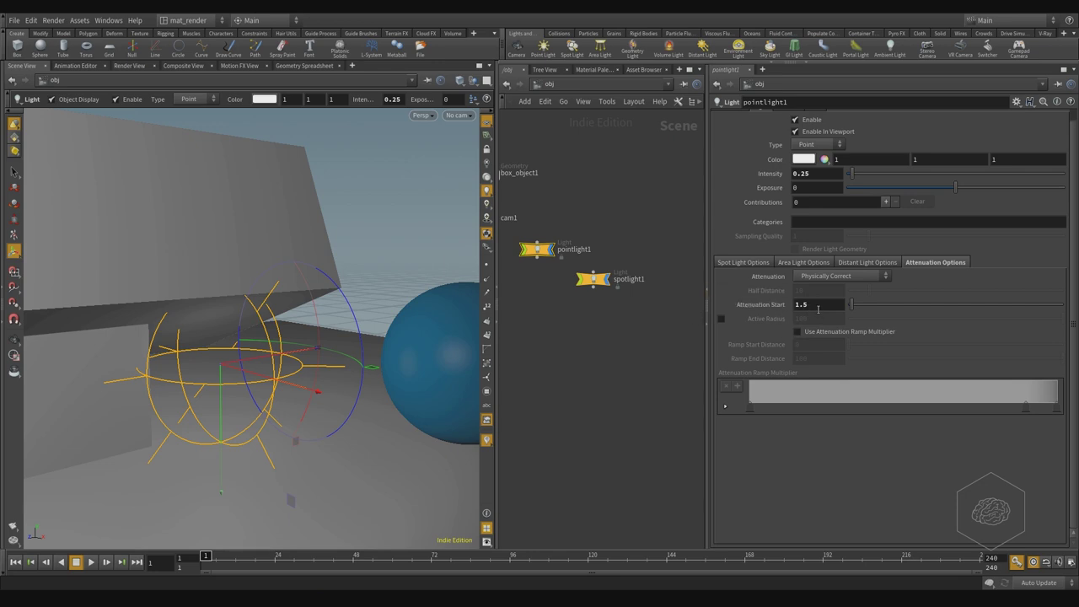
{"action": "type", "text": "25"}
{"action": "key", "text": "Return"}
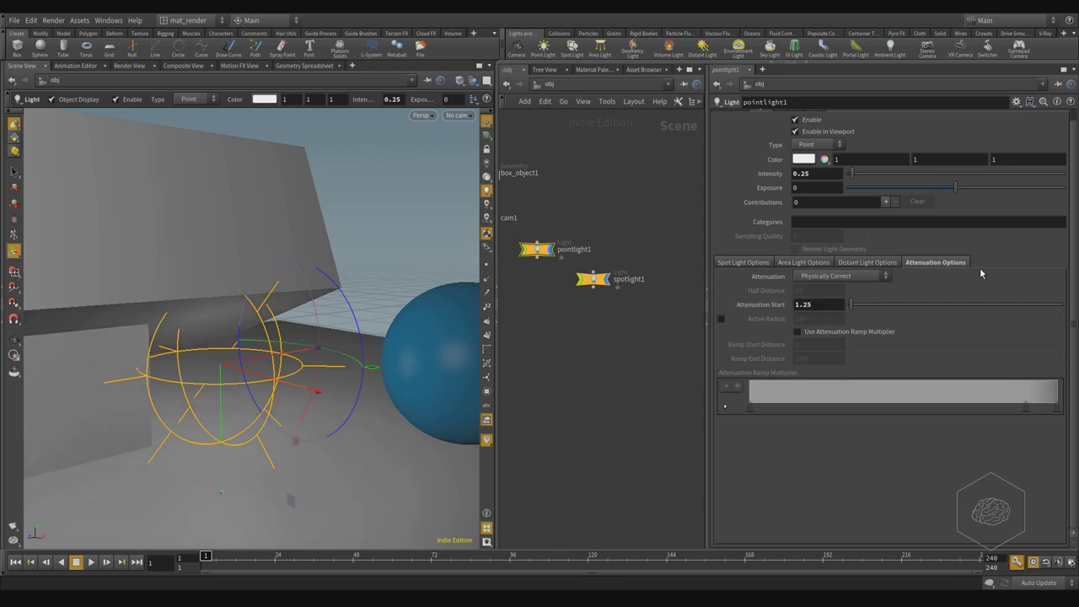
Step: Check the scene in the render and reduce the point light's intensity to 0.1
{"action": "left_click_drag", "start_coordinate": [294, 354], "coordinate": [272, 361], "text": "alt"}
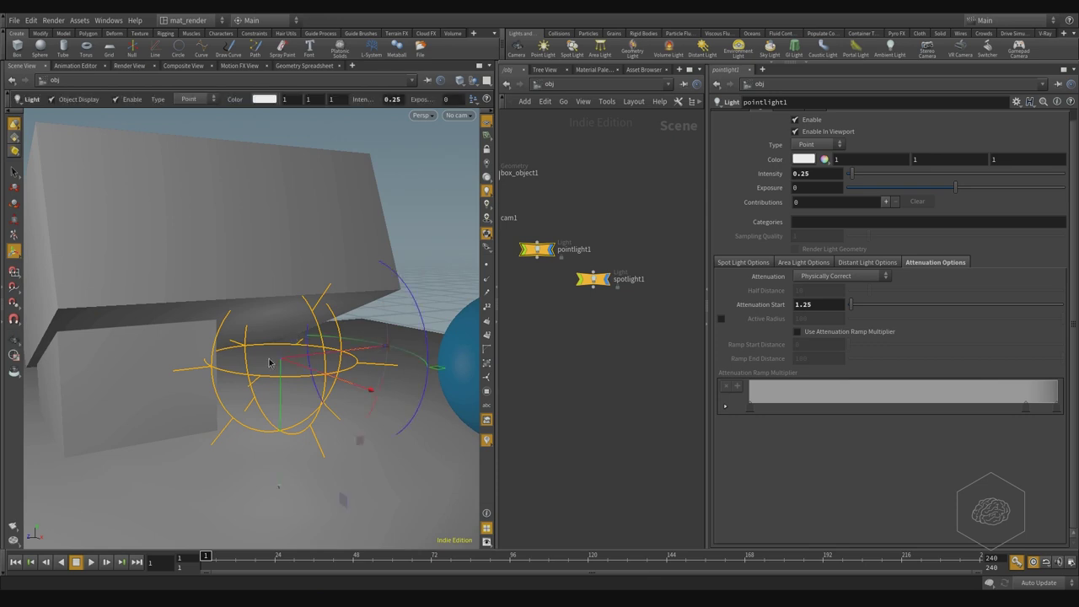
{"action": "left_click", "coordinate": [130, 65]}
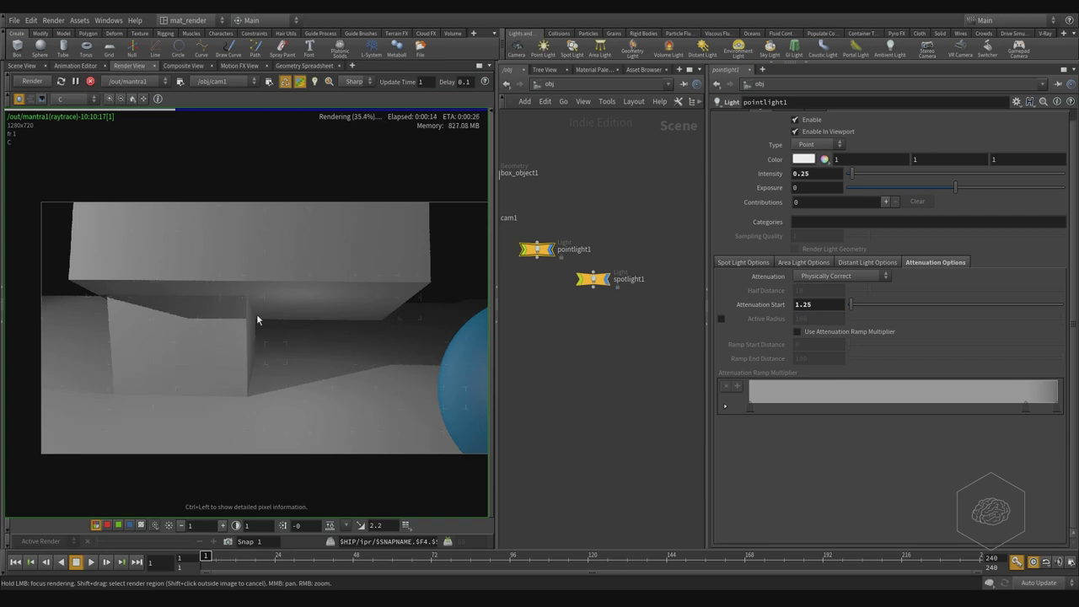
{"action": "left_click", "coordinate": [831, 175]}
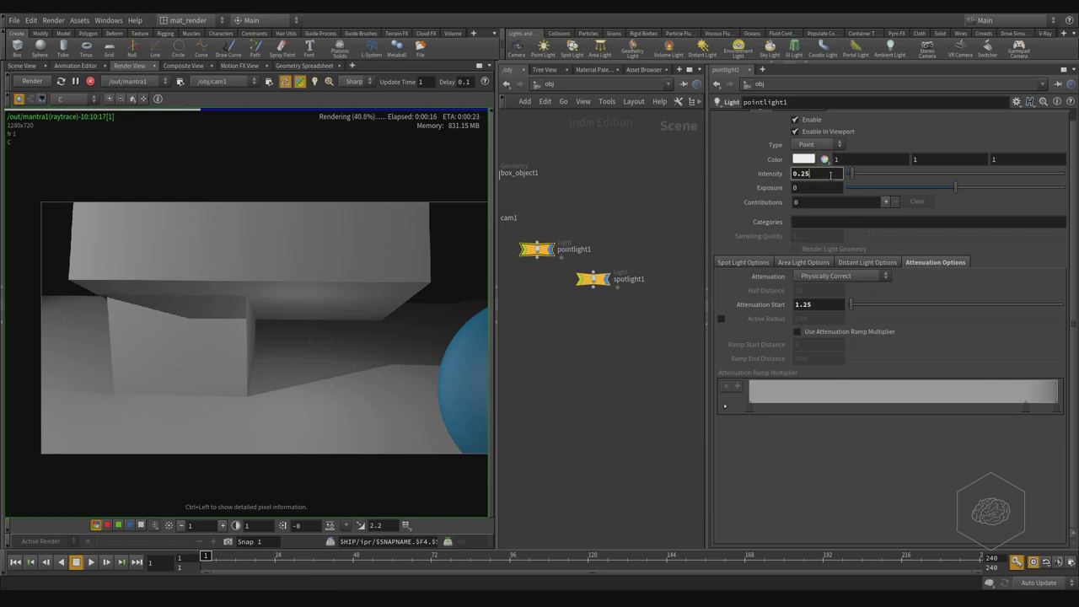
{"action": "key", "text": "BackSpace"}
{"action": "key", "text": "BackSpace"}
{"action": "type", "text": "1"}
{"action": "key", "text": "Return"}
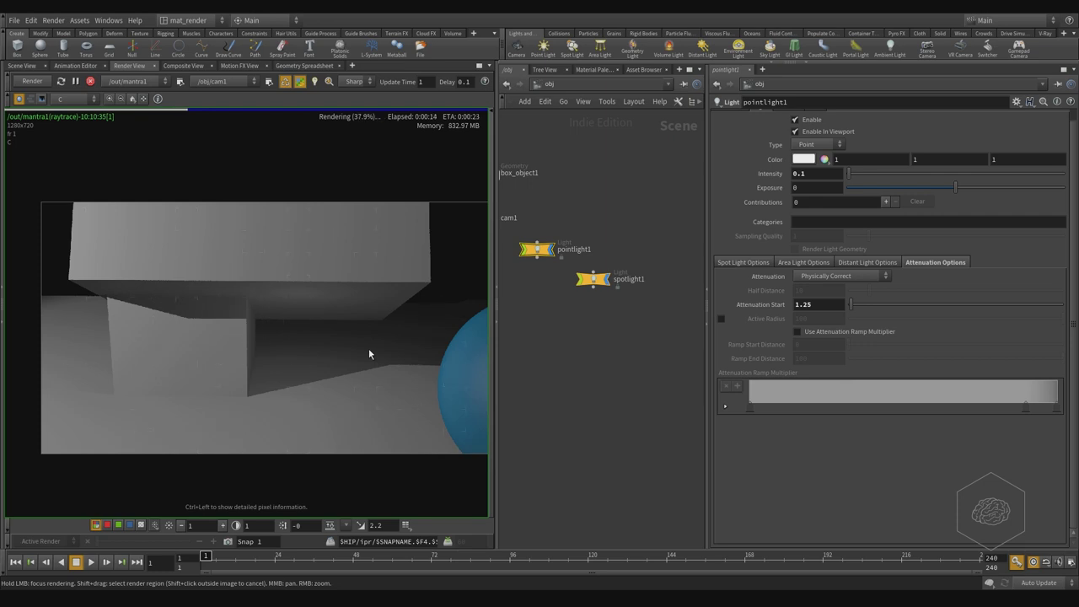
Step: Disable the point light and render the scene with a newly added environment light
{"action": "left_click_drag", "start_coordinate": [552, 202], "coordinate": [525, 279]}
{"action": "left_click", "coordinate": [814, 122]}
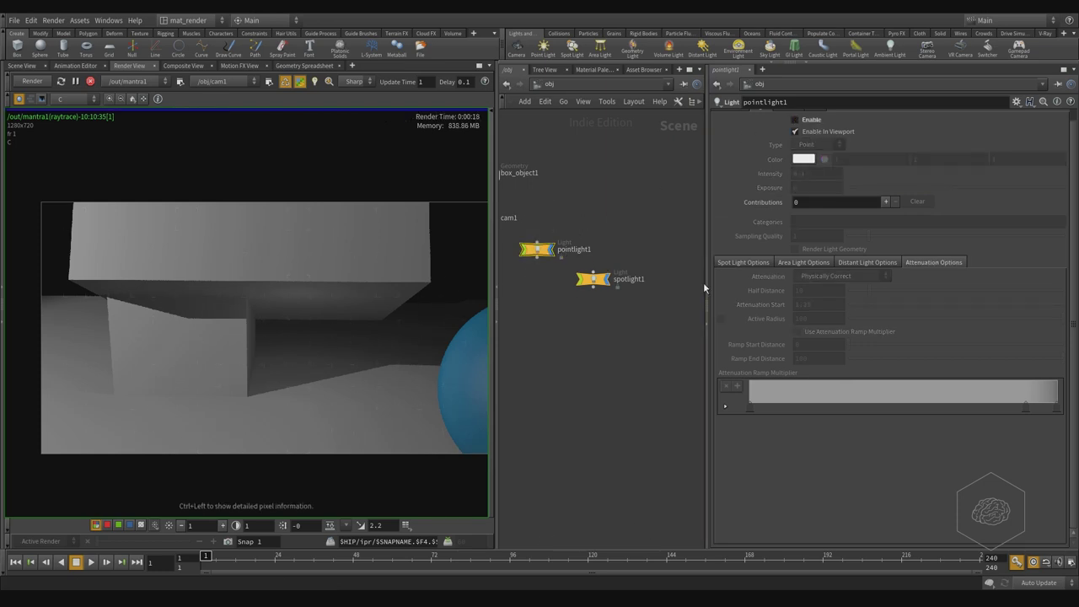
{"action": "left_click", "coordinate": [738, 48]}
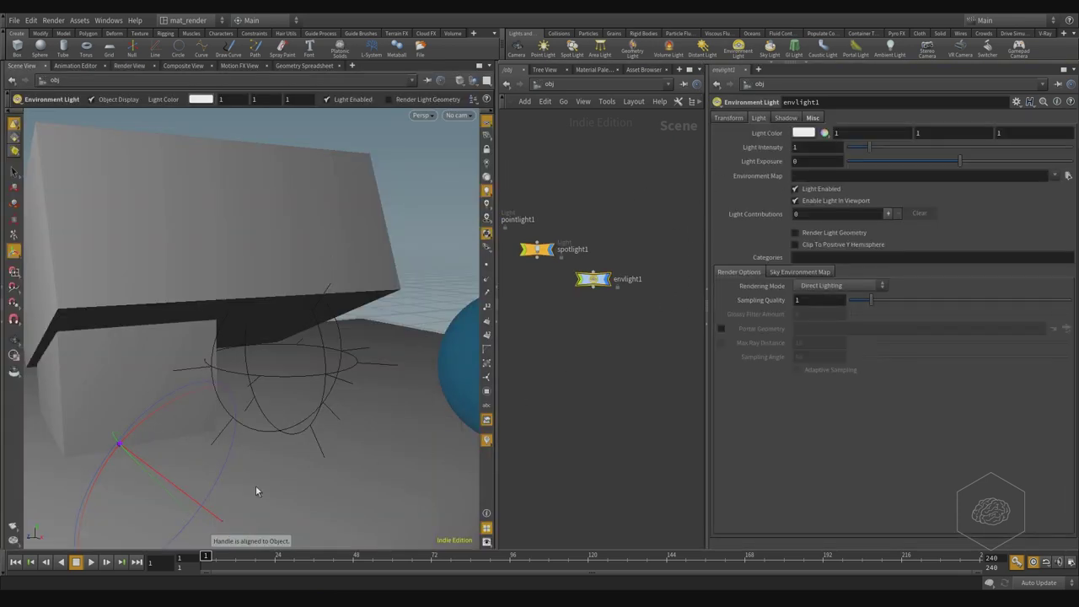
{"action": "scroll", "coordinate": [651, 281], "scroll_direction": "up", "scroll_amount": 2}
{"action": "left_click_drag", "start_coordinate": [606, 274], "coordinate": [597, 321]}
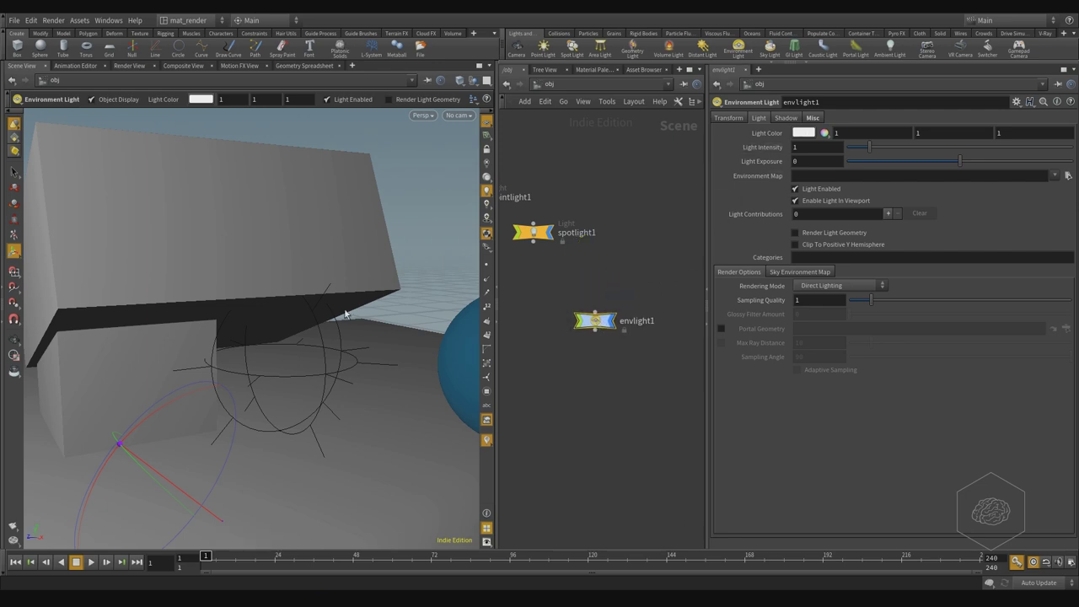
{"action": "left_click", "coordinate": [129, 65]}
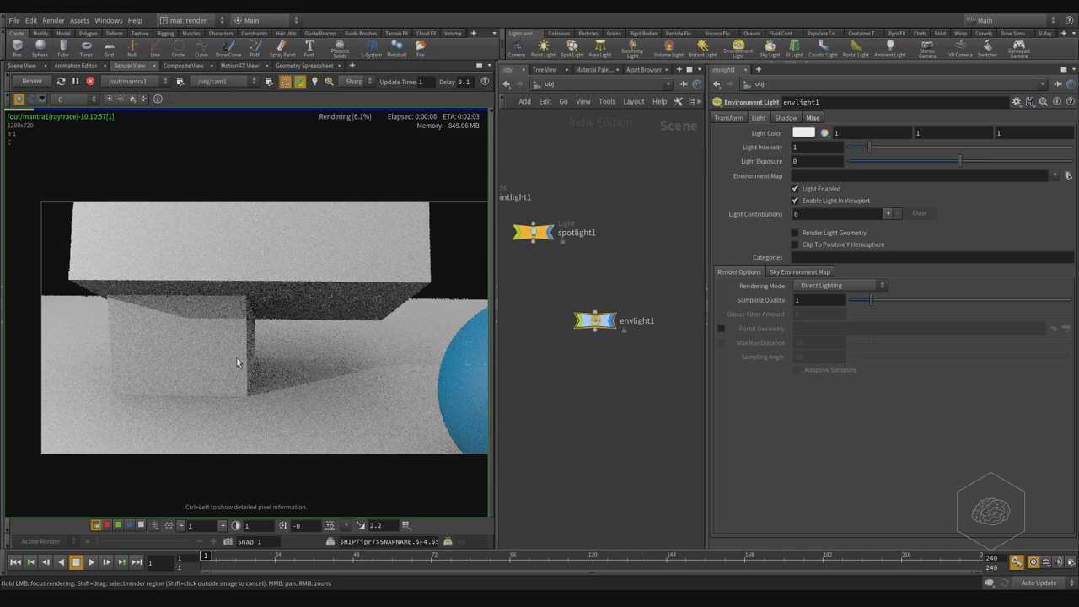
{"action": "left_click_drag", "start_coordinate": [665, 287], "coordinate": [574, 410]}
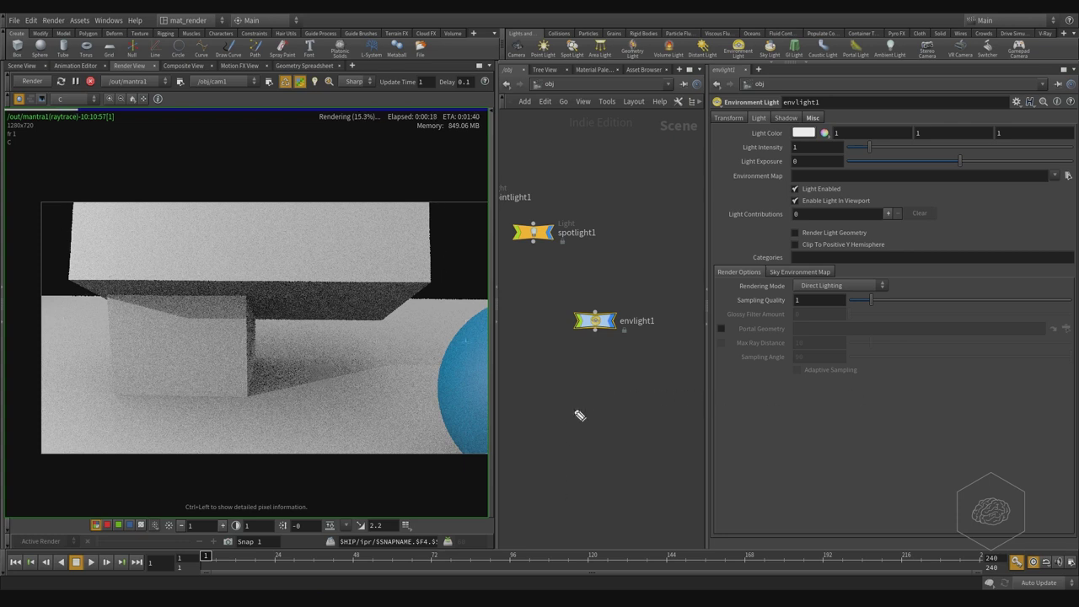
{"action": "left_click_drag", "start_coordinate": [544, 473], "coordinate": [743, 475]}
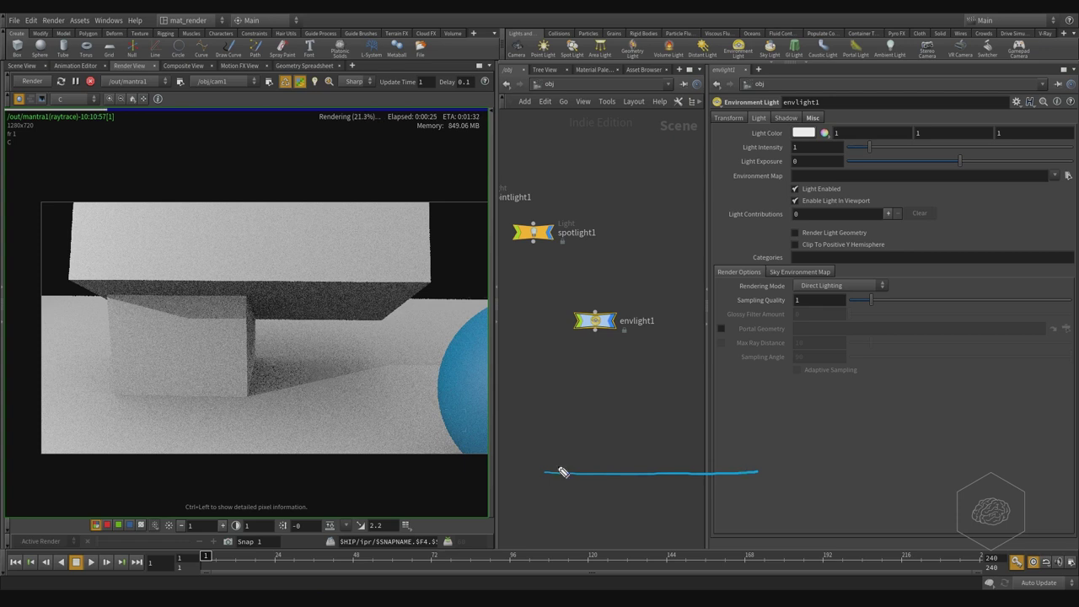
{"action": "mouse_move", "coordinate": [514, 476]}
{"action": "left_mouse_down"}
{"action": "mouse_move", "coordinate": [561, 421]}
{"action": "mouse_move", "coordinate": [765, 409]}
{"action": "mouse_move", "coordinate": [792, 476]}
{"action": "mouse_move", "coordinate": [753, 410]}
{"action": "mouse_move", "coordinate": [571, 429]}
{"action": "mouse_move", "coordinate": [585, 397]}
{"action": "mouse_move", "coordinate": [801, 478]}
{"action": "left_mouse_up"}
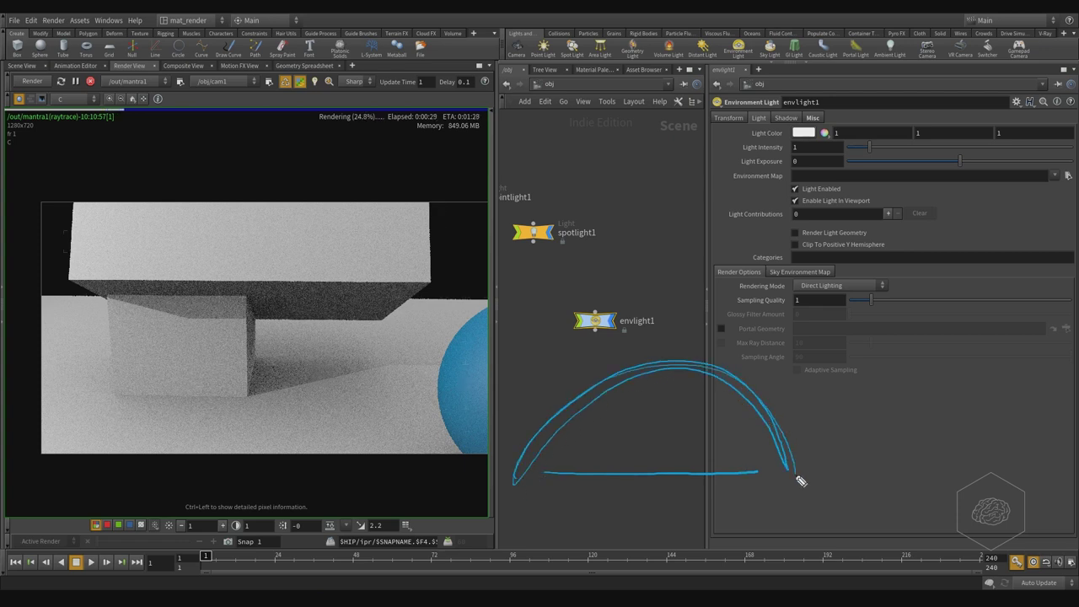
{"action": "left_click_drag", "start_coordinate": [516, 482], "coordinate": [805, 487]}
{"action": "left_click_drag", "start_coordinate": [549, 397], "coordinate": [573, 428]}
{"action": "mouse_move", "coordinate": [562, 428]}
{"action": "left_mouse_down"}
{"action": "mouse_move", "coordinate": [590, 441]}
{"action": "mouse_move", "coordinate": [589, 429]}
{"action": "left_mouse_up"}
{"action": "left_click_drag", "start_coordinate": [587, 380], "coordinate": [612, 416]}
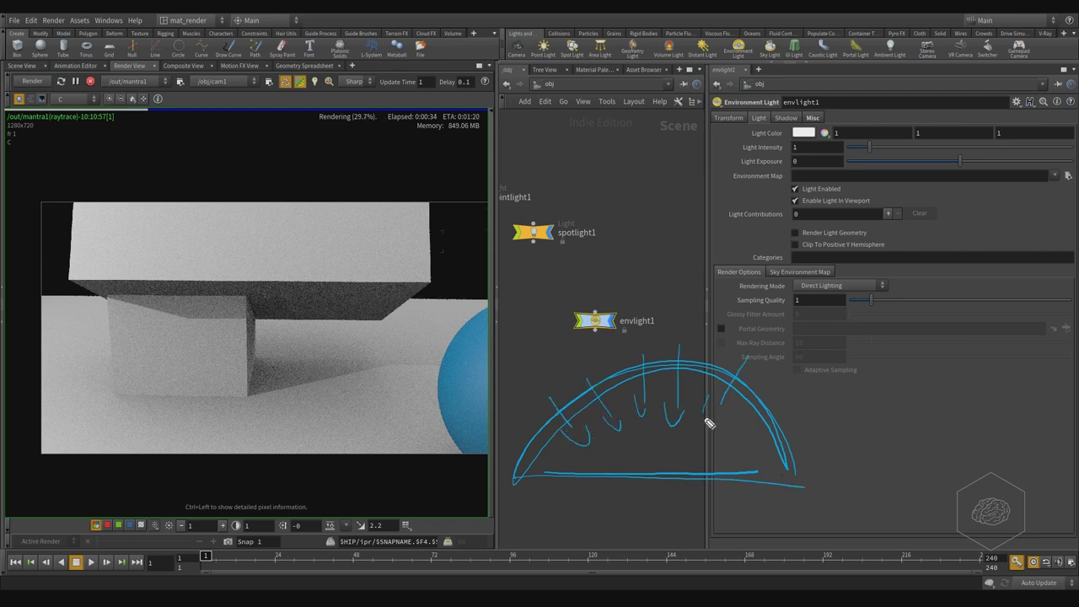
{"action": "left_click_drag", "start_coordinate": [781, 402], "coordinate": [743, 430]}
{"action": "left_click_drag", "start_coordinate": [590, 448], "coordinate": [745, 455]}
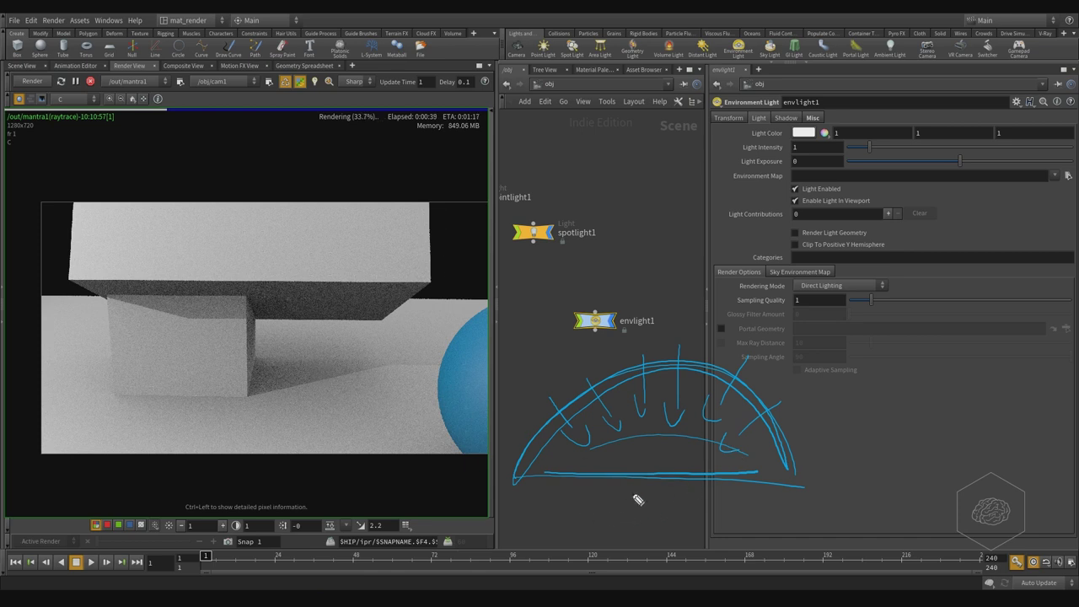